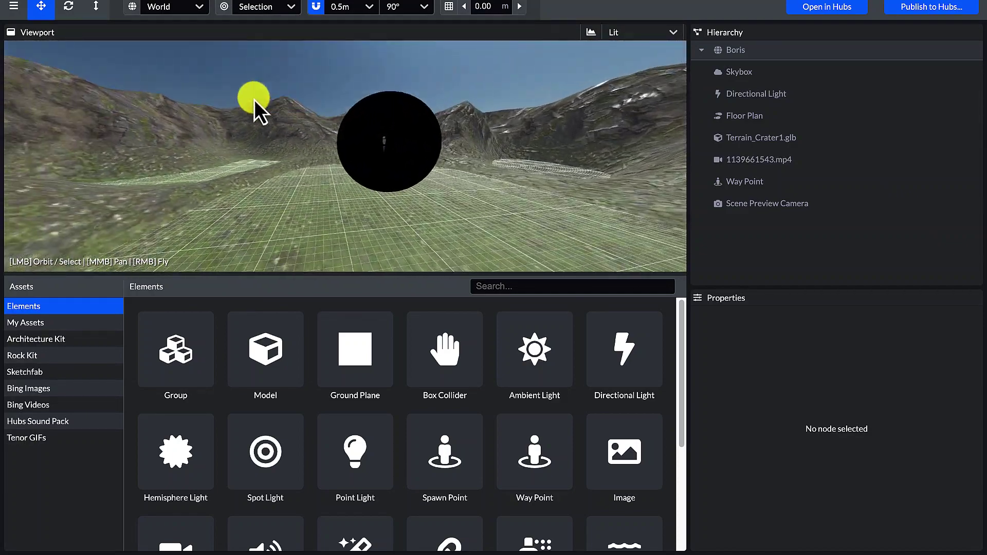
- Select Terrain_Crater1.glb and orbit the view around the crater and the black video sphere
drag(156, 133, 162, 173)
click(322, 122)
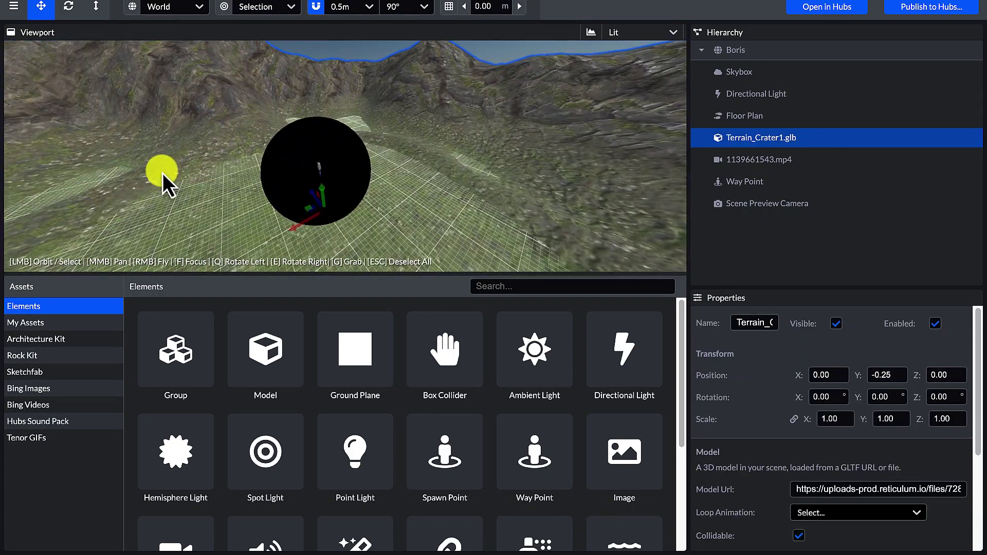
drag(285, 116, 763, 157)
- Select the 1139661543.mp4 video and expand its properties, leaving the Video URL unchanged
click(762, 160)
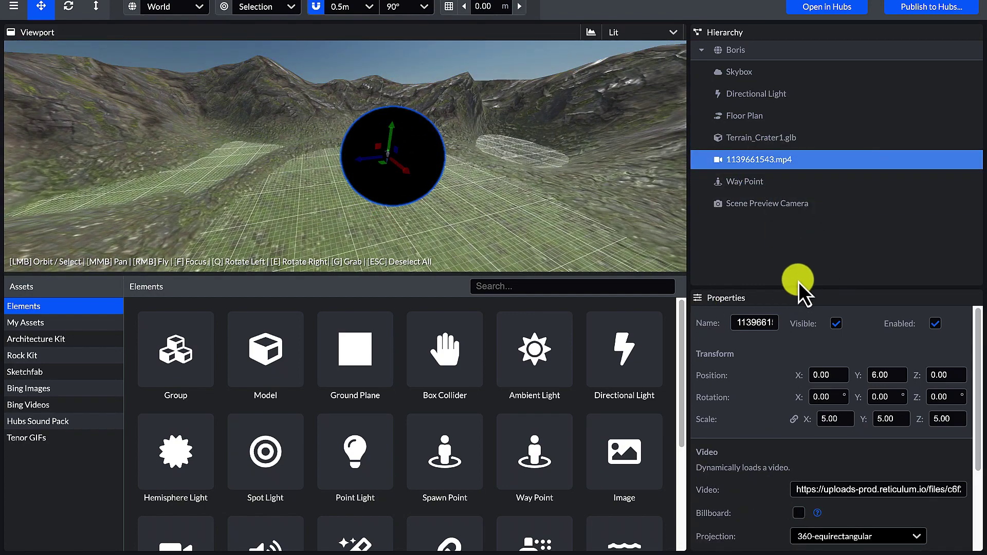
drag(797, 288, 800, 137)
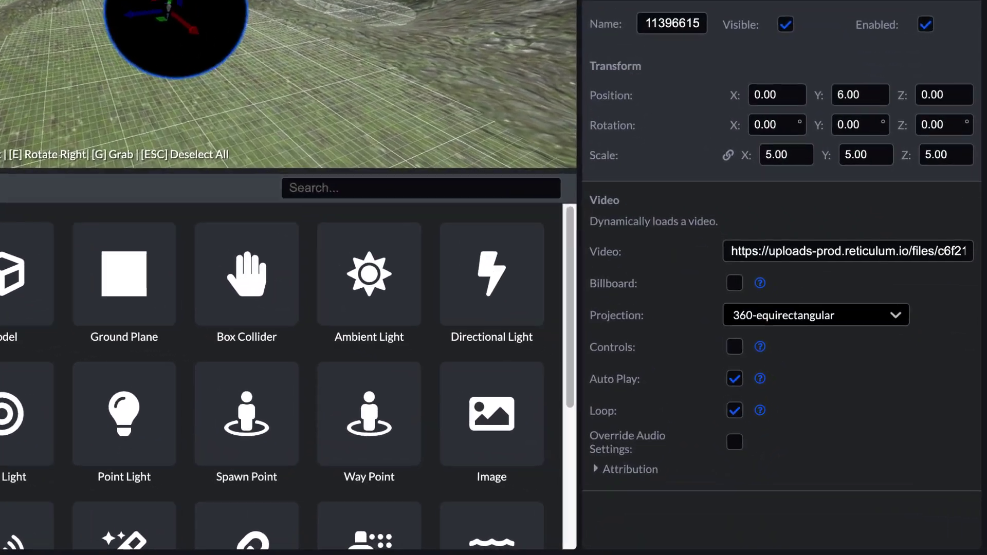
click(739, 255)
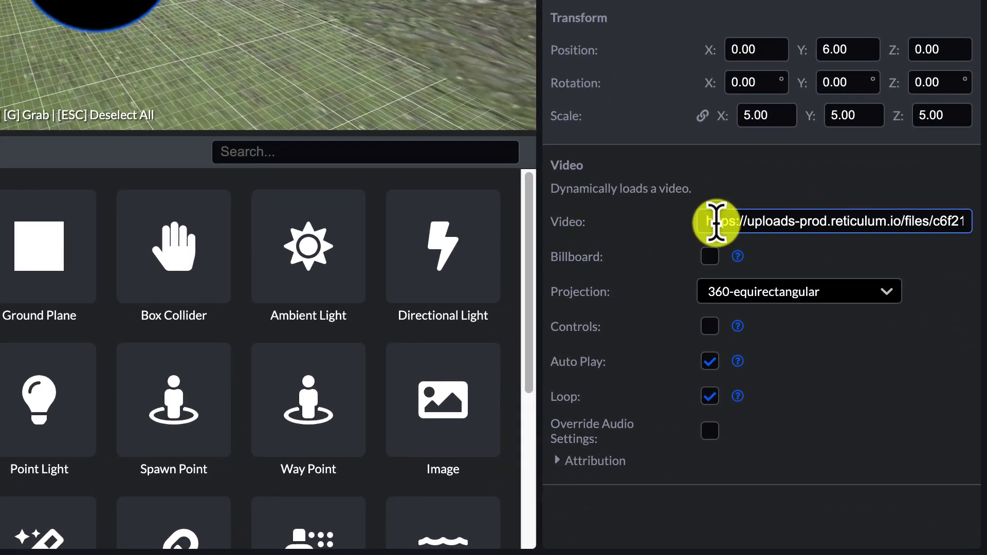
key(Return)
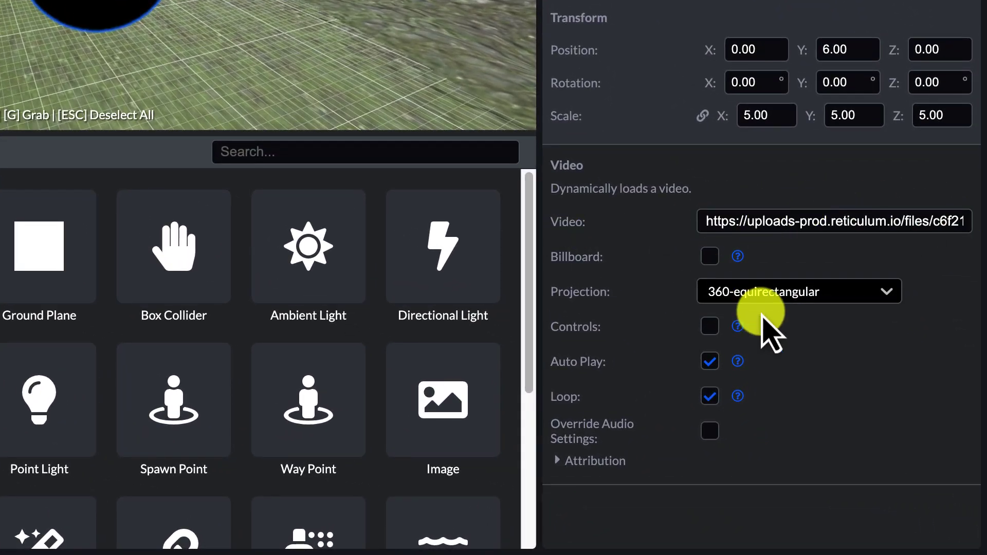
- Switch the video's projection to flat, then back to 360-equirectangular
click(776, 300)
click(742, 326)
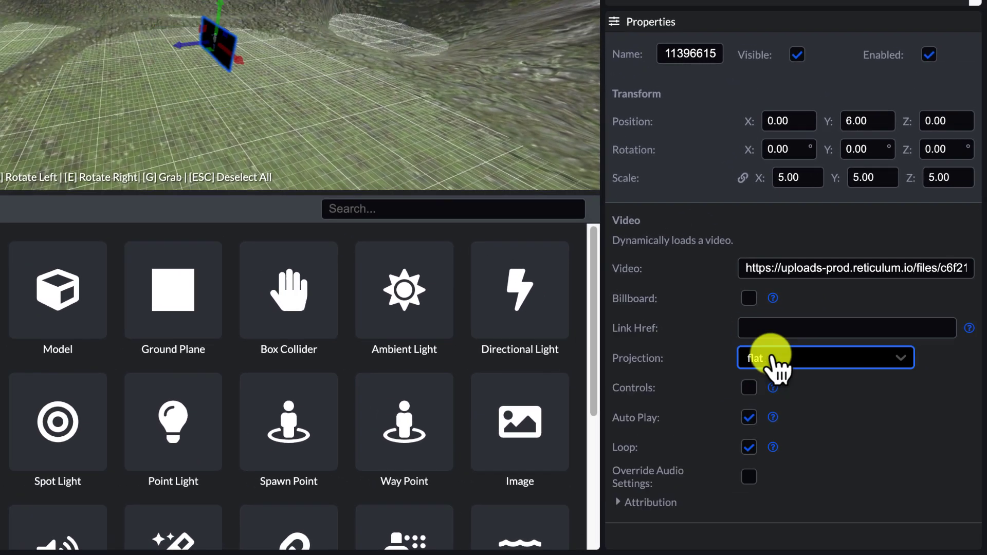
drag(120, 140, 0, 83)
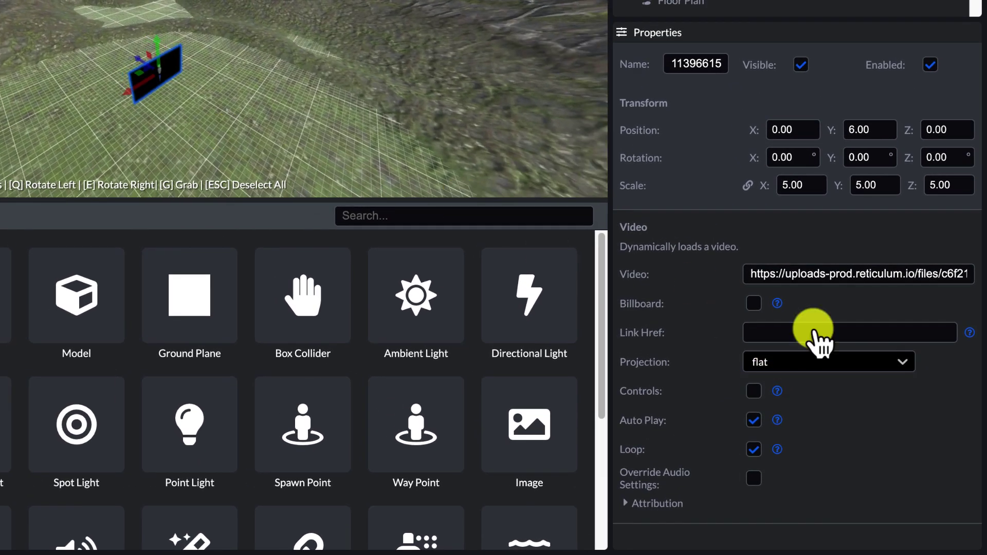
click(748, 334)
click(750, 363)
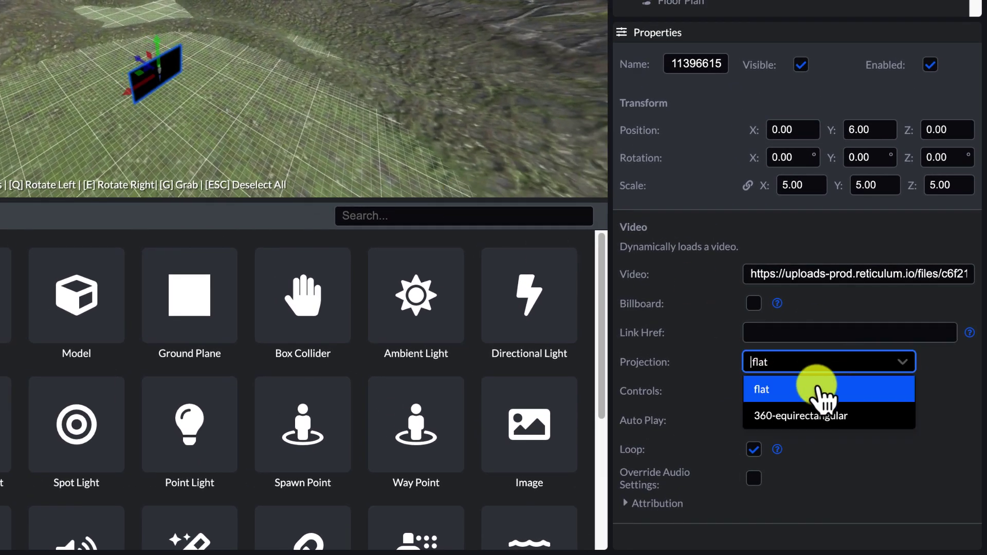
click(802, 417)
drag(42, 88, 268, 38)
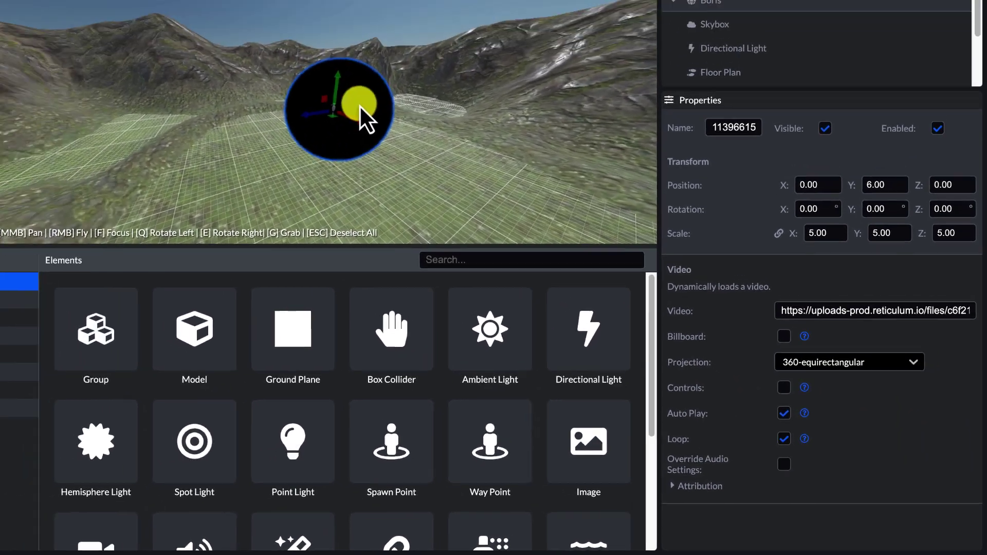
- Enlarge the Hierarchy list, select the Way Point and focus the view on it
scroll(381, 95, up, 5)
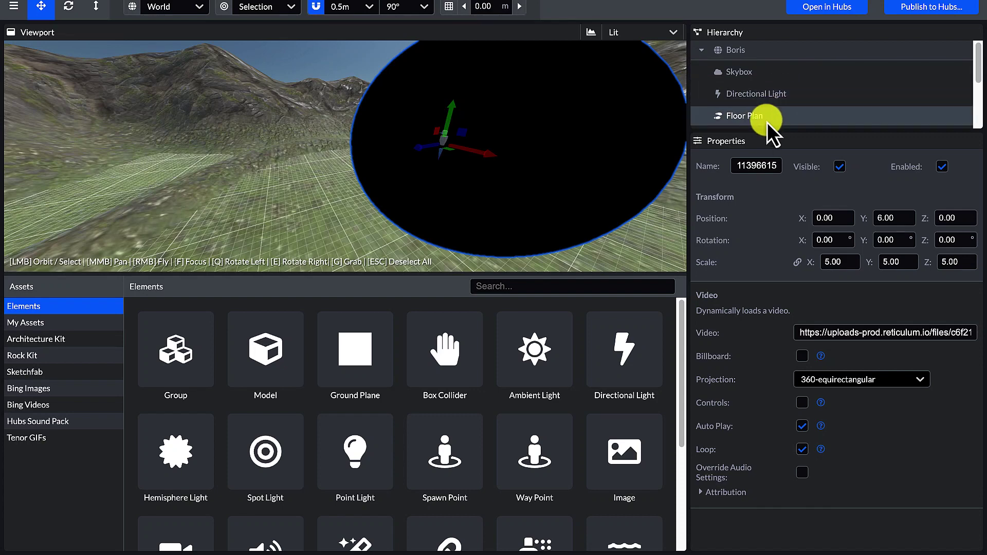
drag(758, 174, 764, 307)
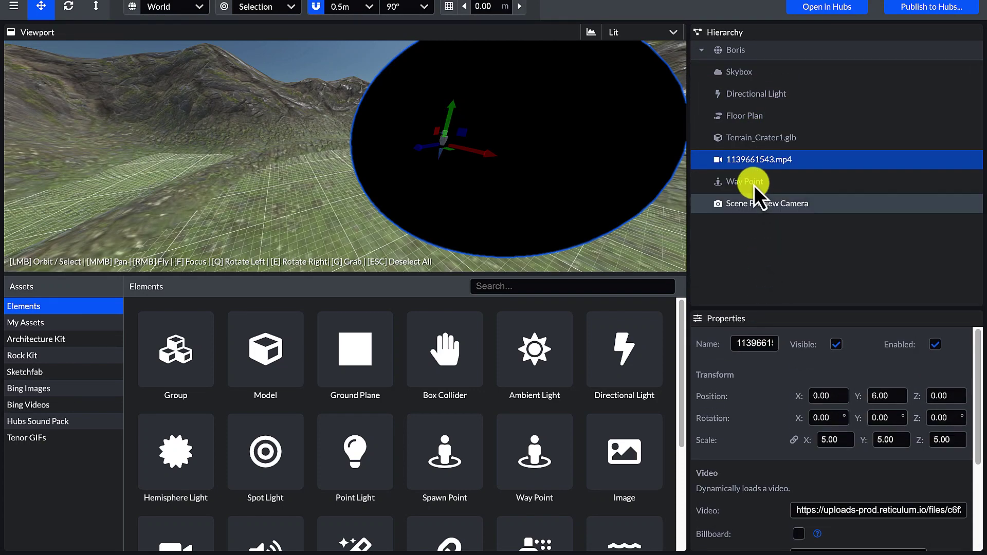
click(754, 185)
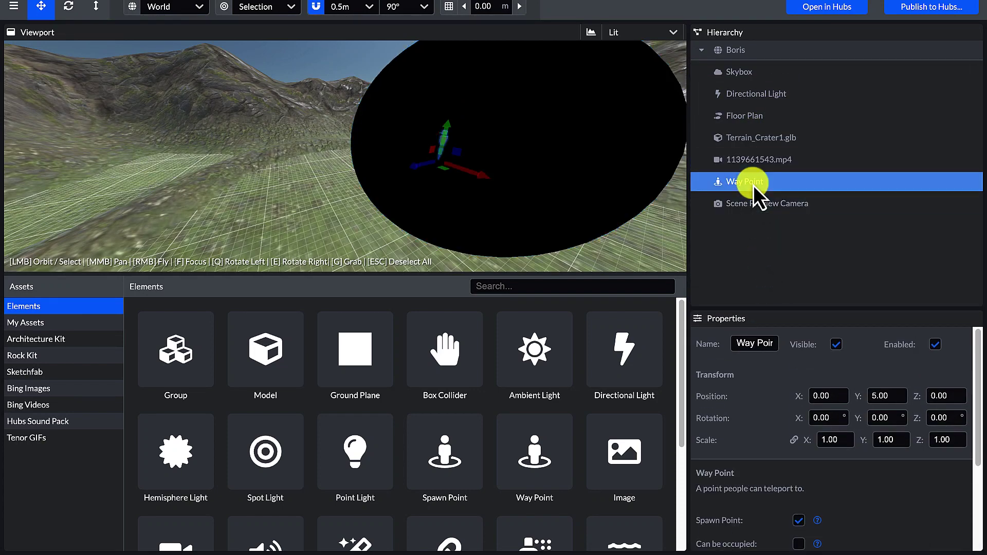
double_click(754, 185)
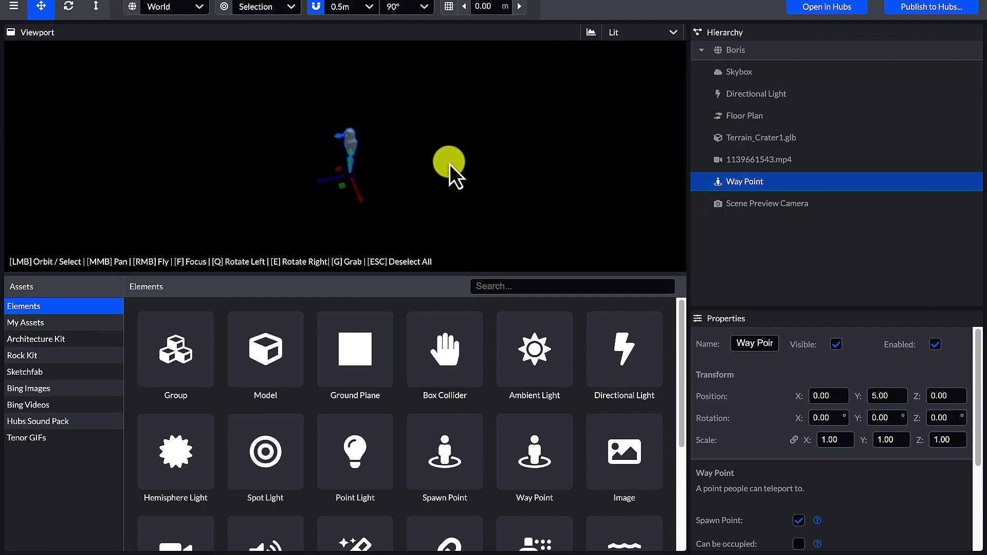
drag(449, 165, 329, 203)
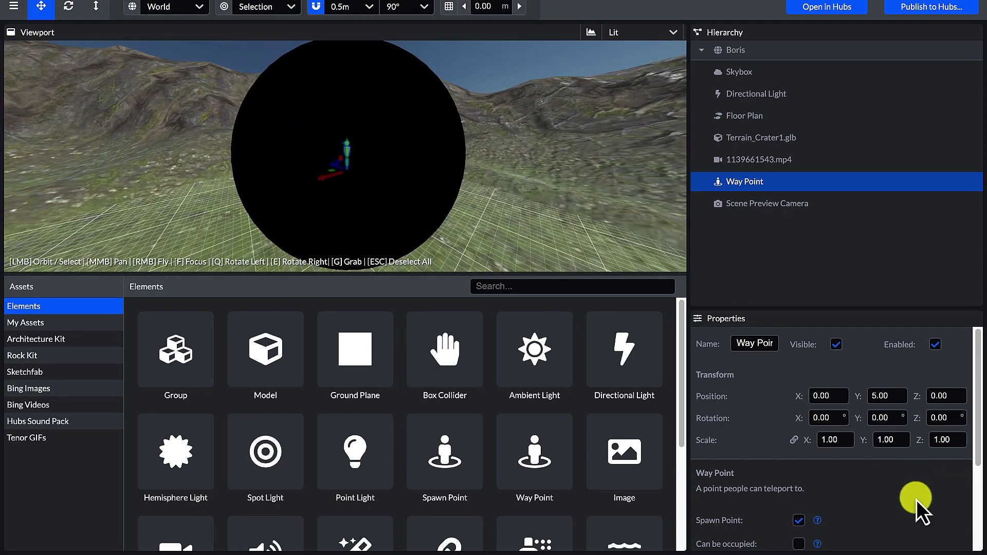
- Mark the Way Point as the spawn point and enlarge the 3D scene view
scroll(904, 502, down, 5)
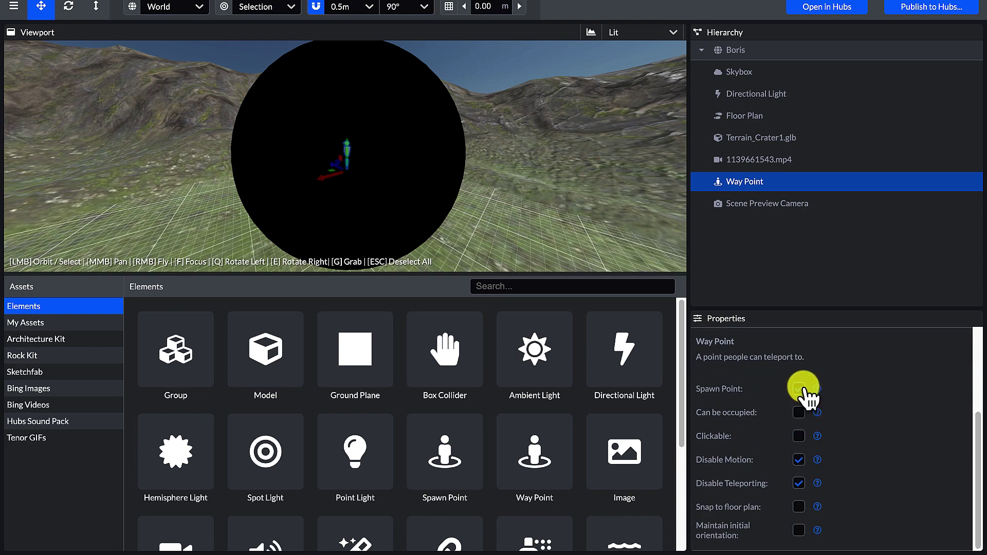
click(798, 389)
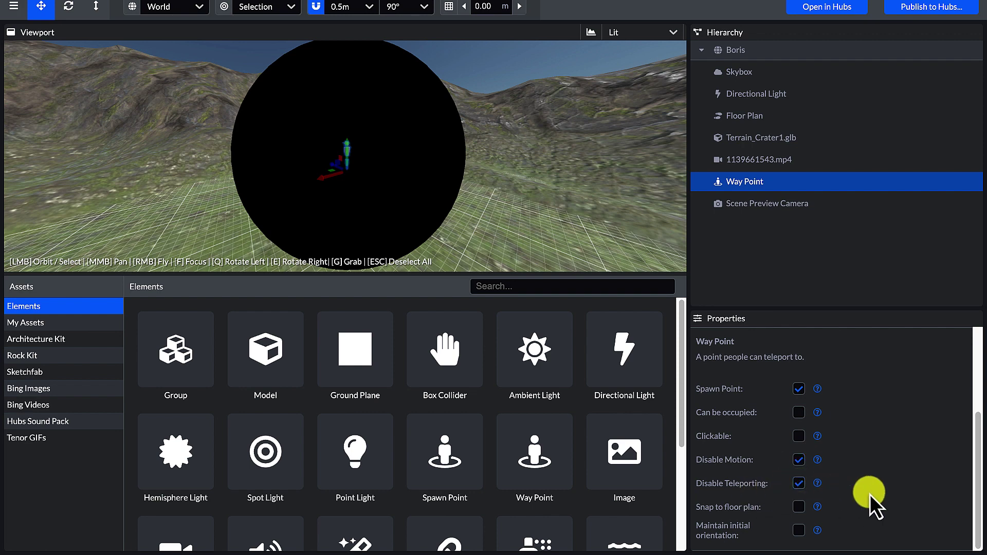
scroll(782, 466, up, 3)
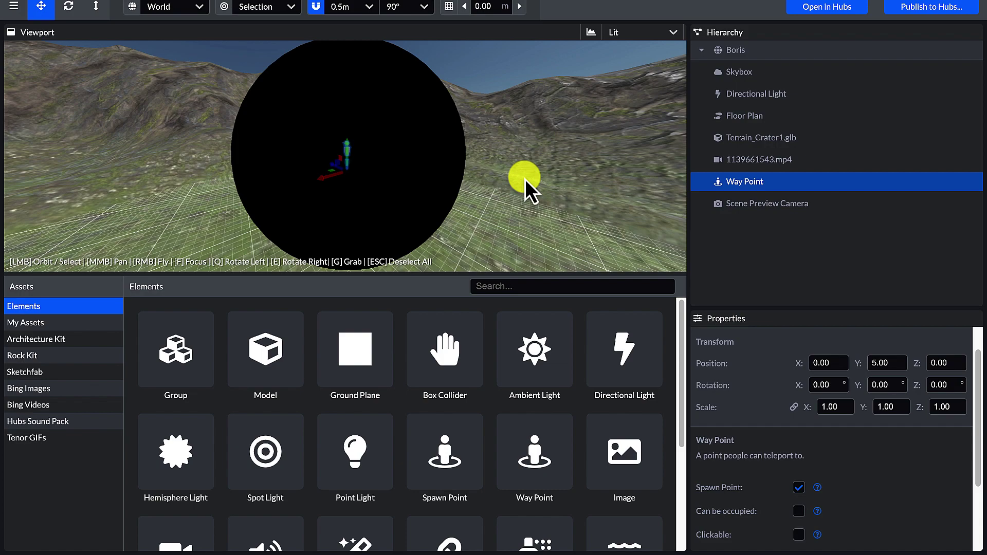
drag(525, 179, 492, 175)
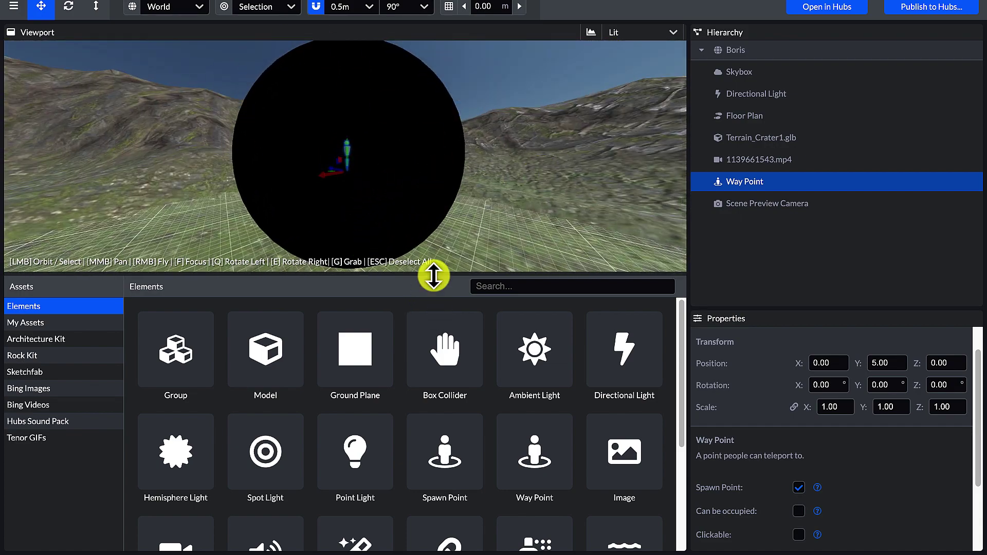
drag(434, 276, 434, 394)
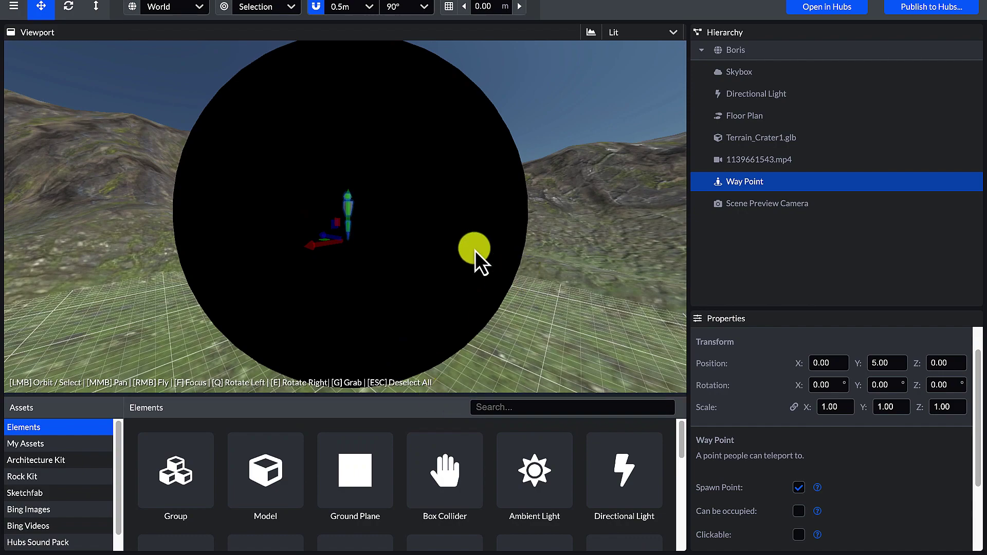
drag(475, 251, 292, 267)
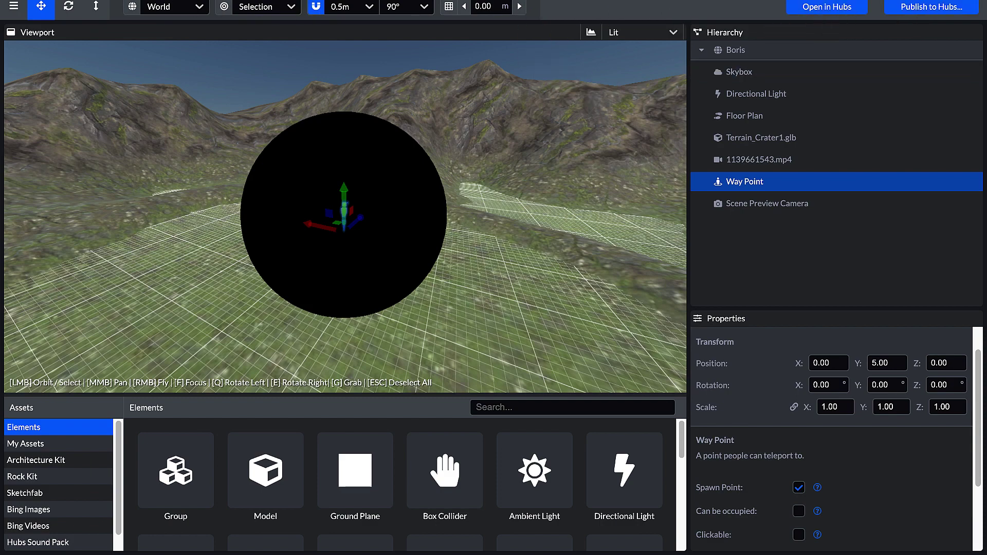
- Open the published Boris scene in Hubs and create the Turquoise Jovial Cosmos room
click(827, 7)
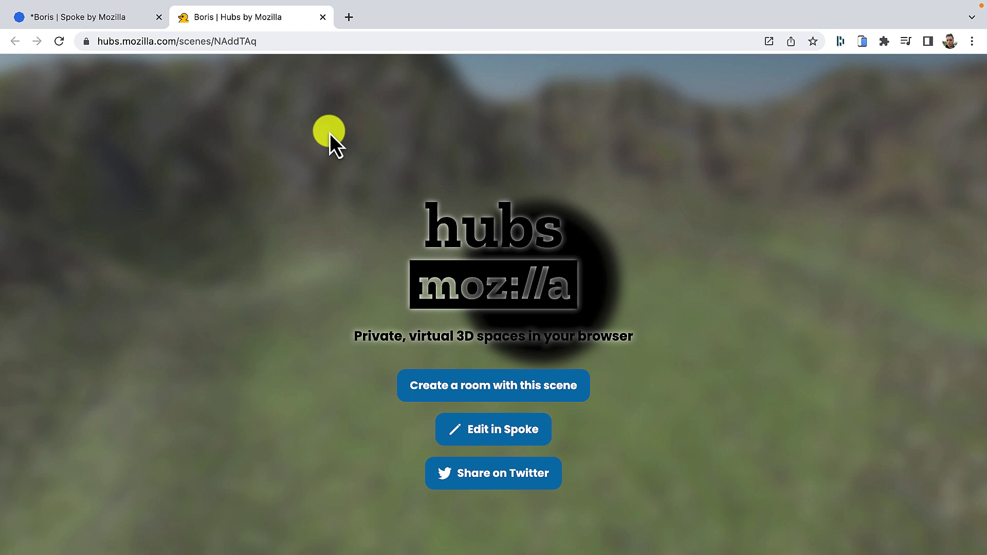
click(524, 391)
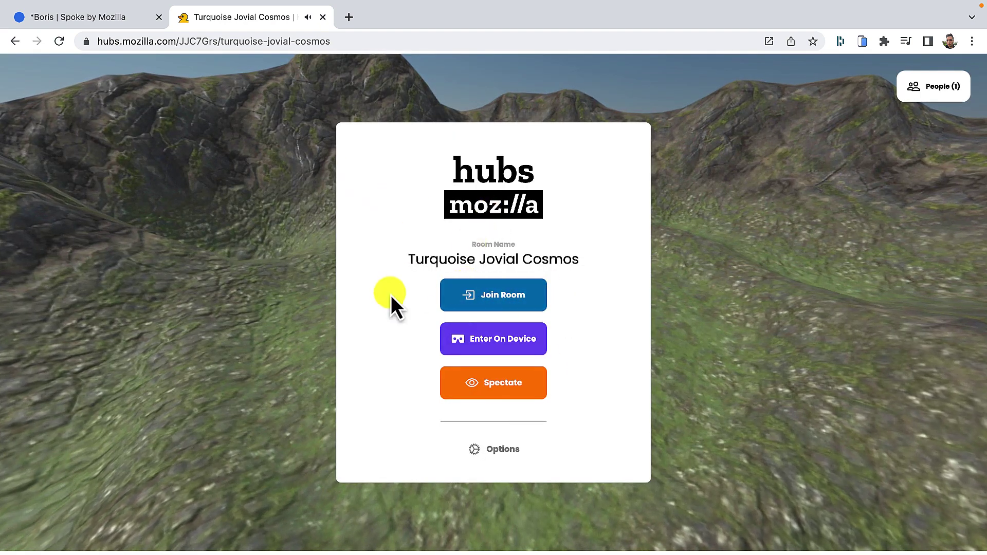
click(476, 297)
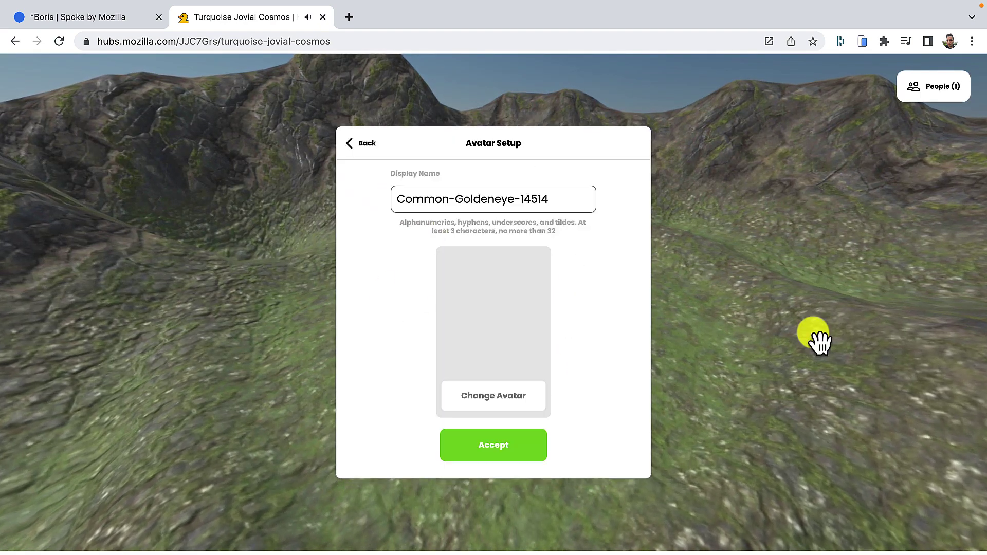
- Enter the room with the default avatar, look around the 360 video, and return to the scene page
click(511, 447)
click(521, 402)
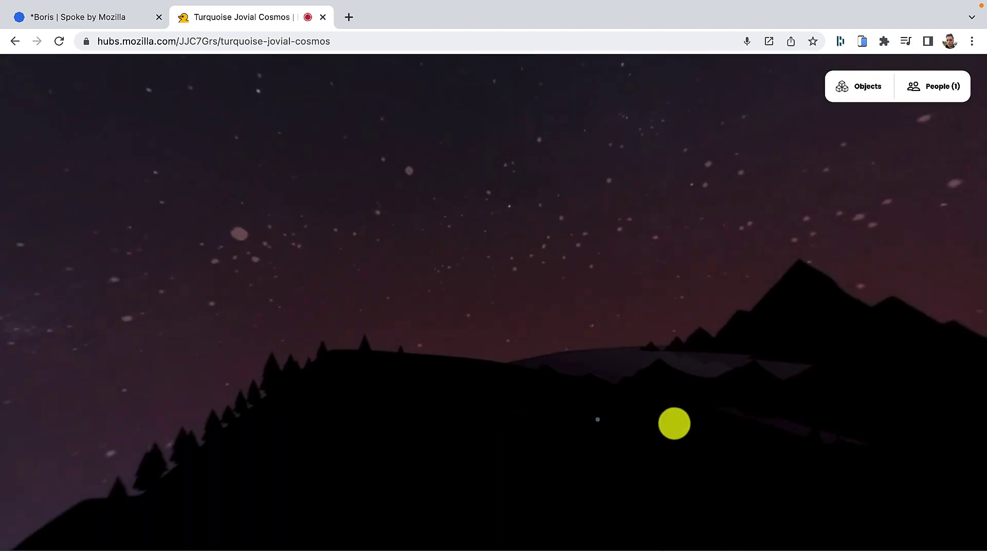
drag(673, 423, 756, 279)
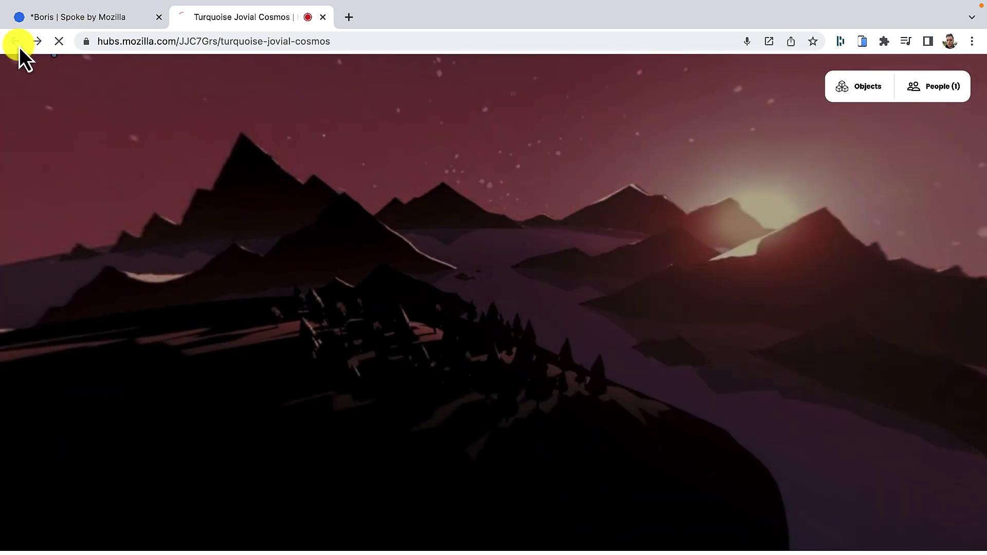
click(19, 47)
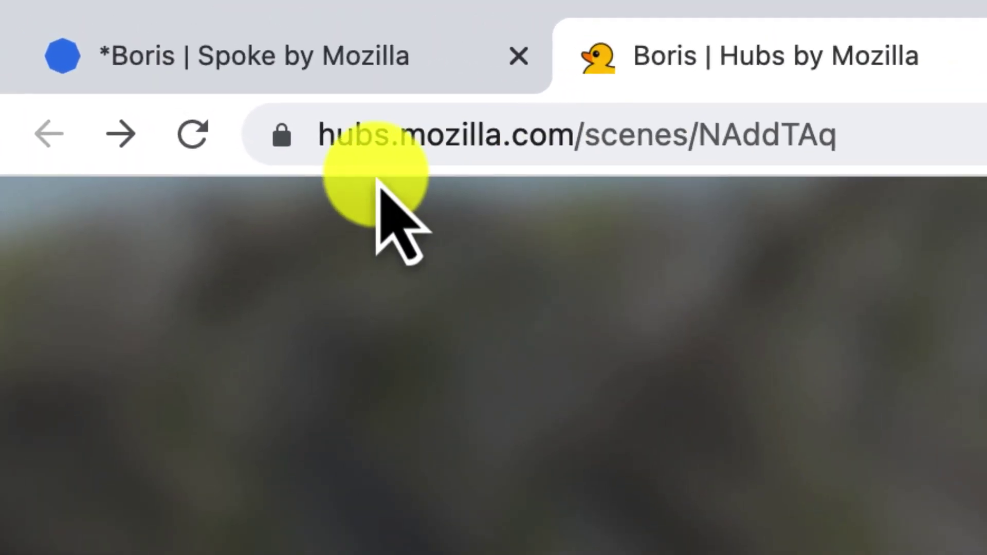
- Create another room from the Boris scene, Huge Perfumed Domain, then return to the scene page
click(666, 136)
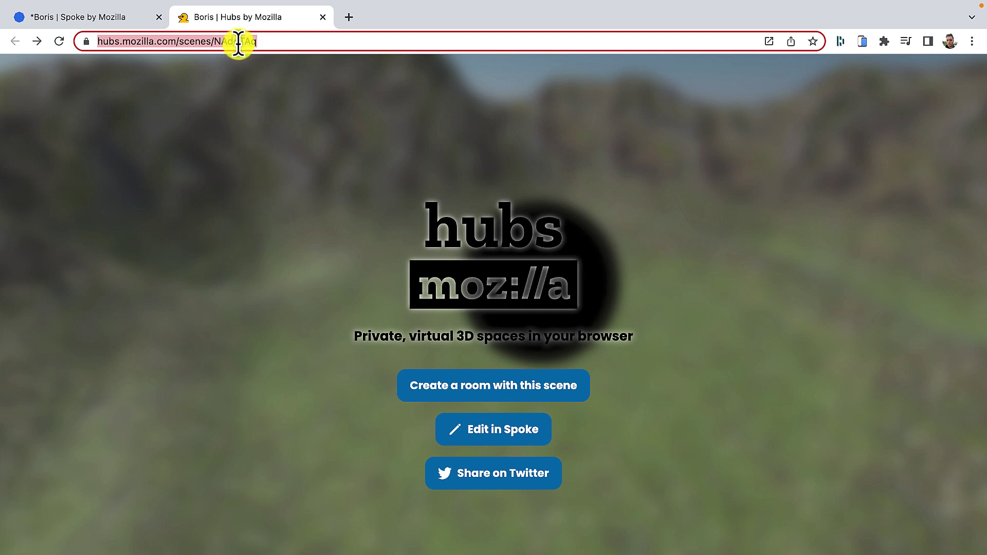
right_click(441, 393)
click(365, 374)
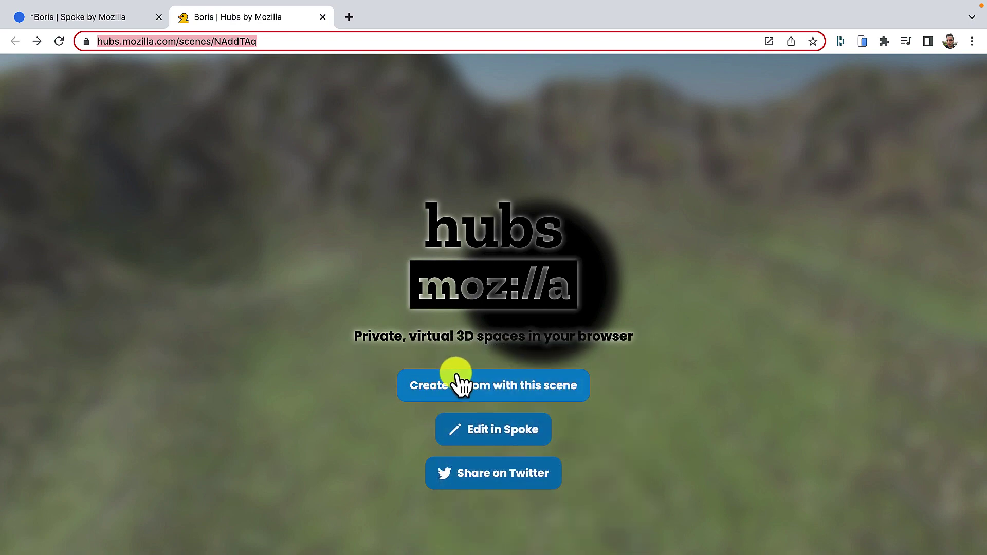
click(451, 383)
click(290, 51)
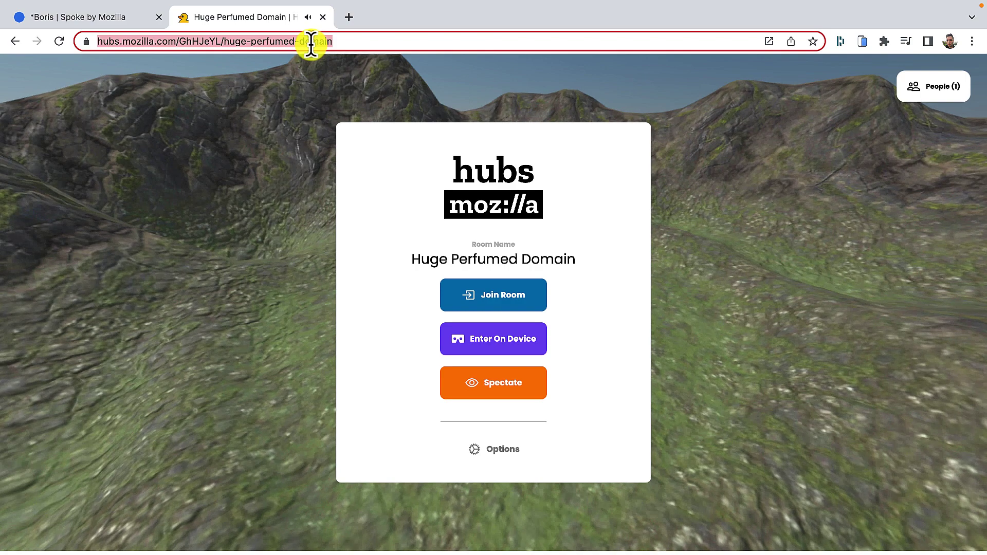
click(19, 43)
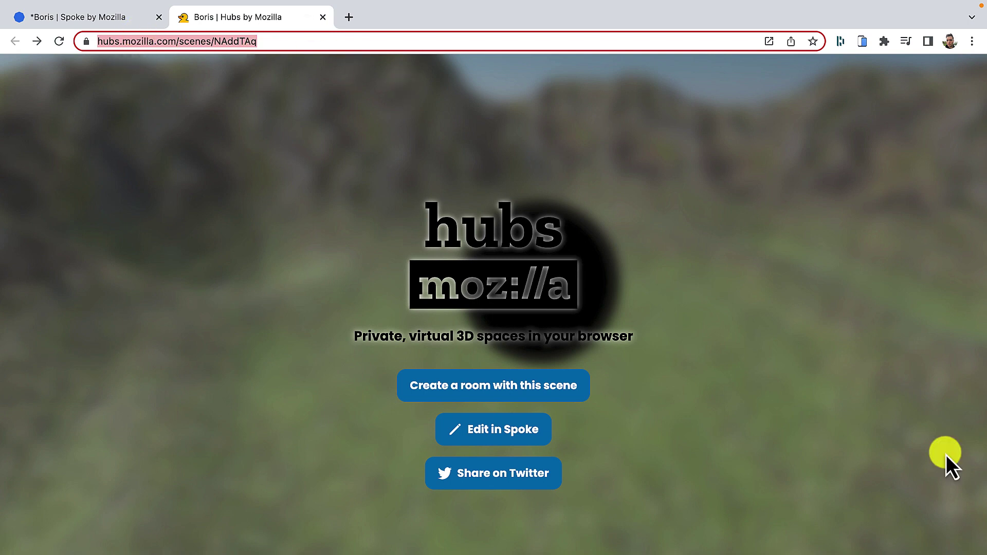
- In the Boris Spoke project, choose Back to Projects from the main menu
click(87, 23)
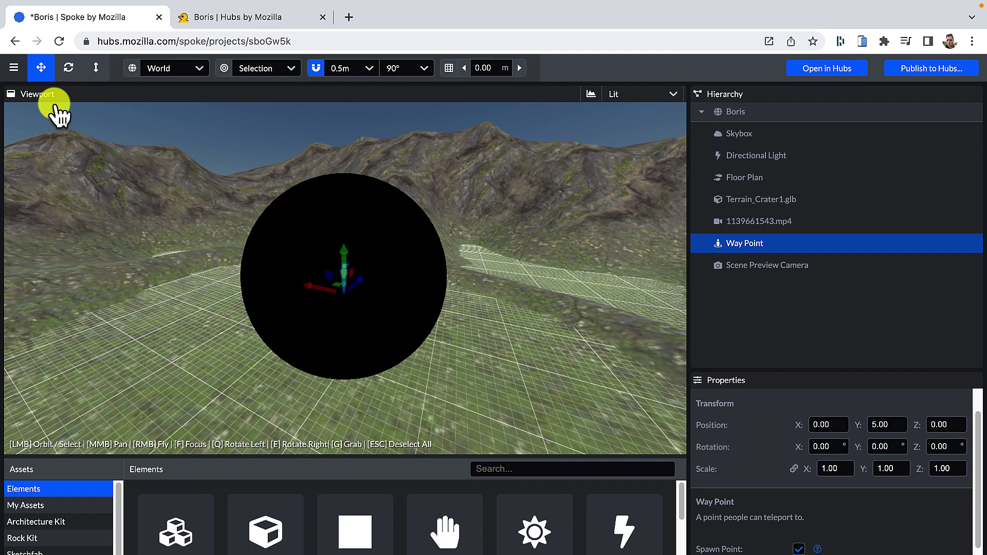
click(13, 68)
click(72, 96)
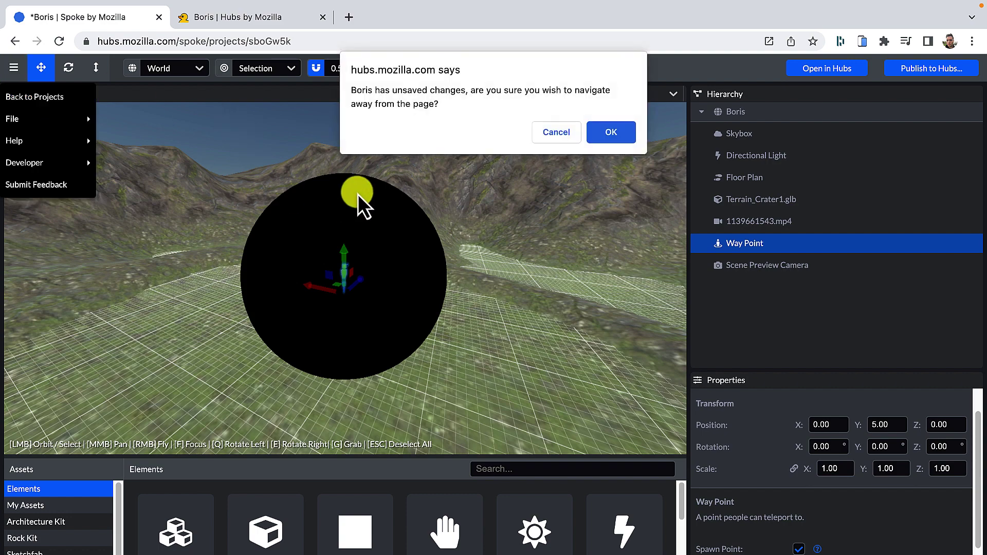
- Leave Boris without saving and open the Office Room project from the projects list
click(602, 135)
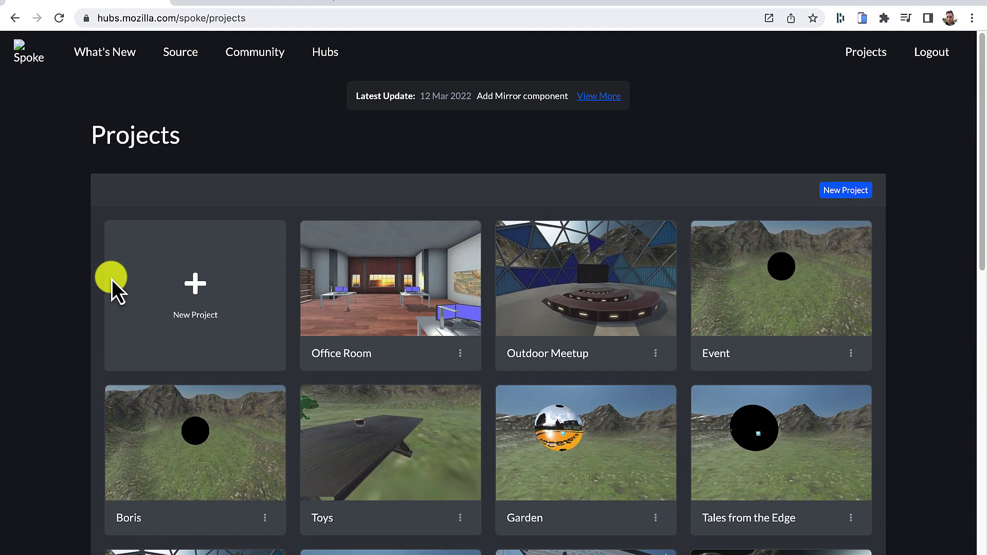
scroll(227, 280, down, 1)
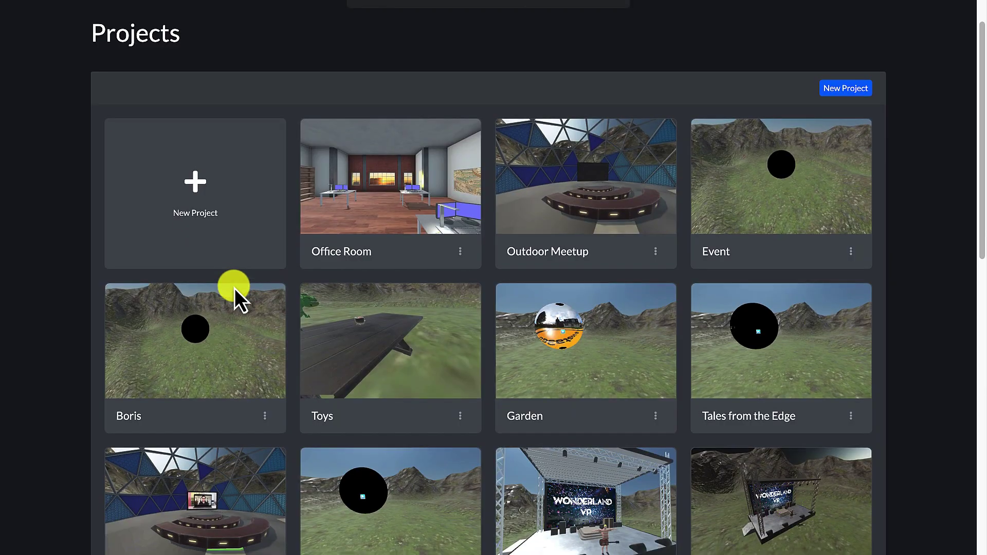
scroll(234, 288, down, 8)
scroll(235, 287, up, 6)
scroll(422, 190, up, 1)
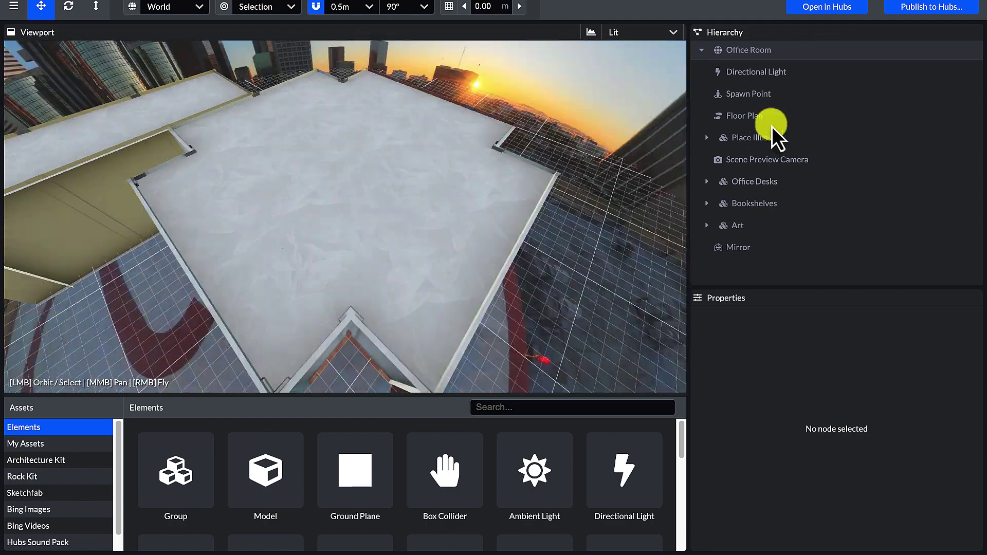
- Frame the view on the Spawn Point and enlarge the asset panel
click(807, 92)
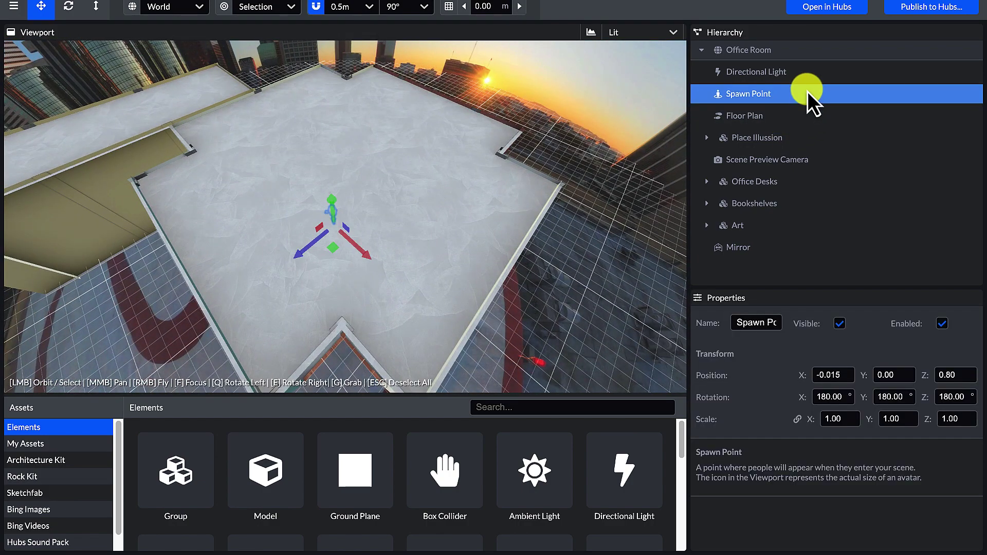
key(f)
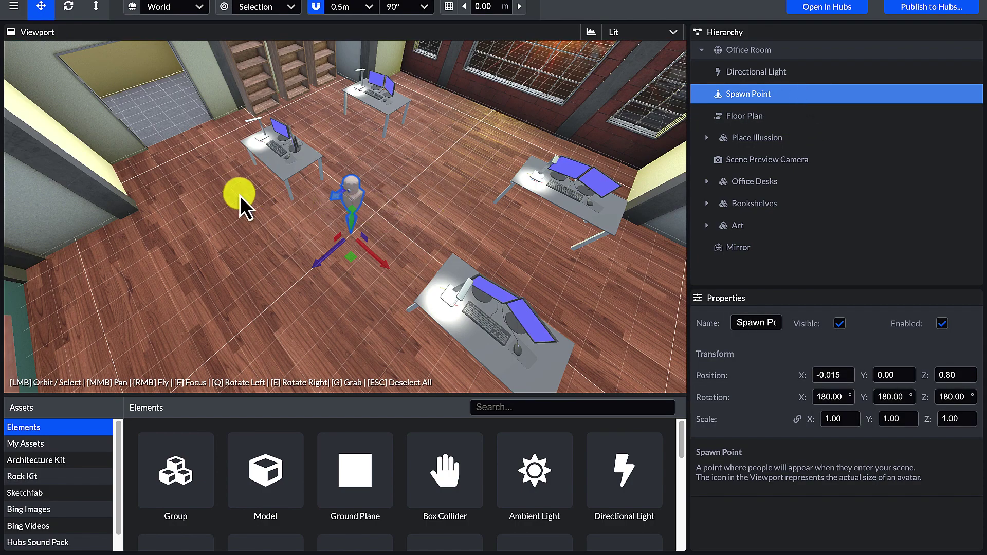
drag(240, 195, 560, 141)
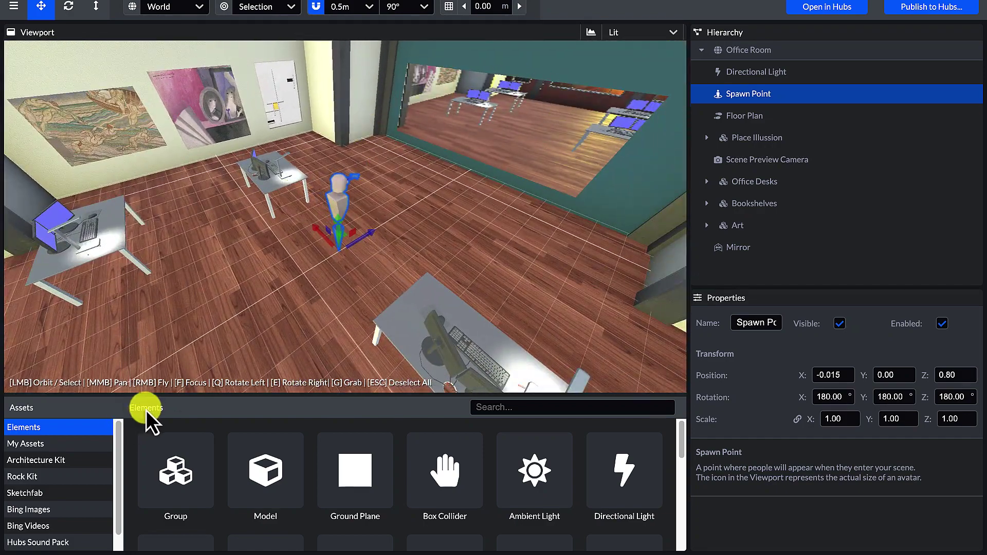
drag(160, 400, 190, 220)
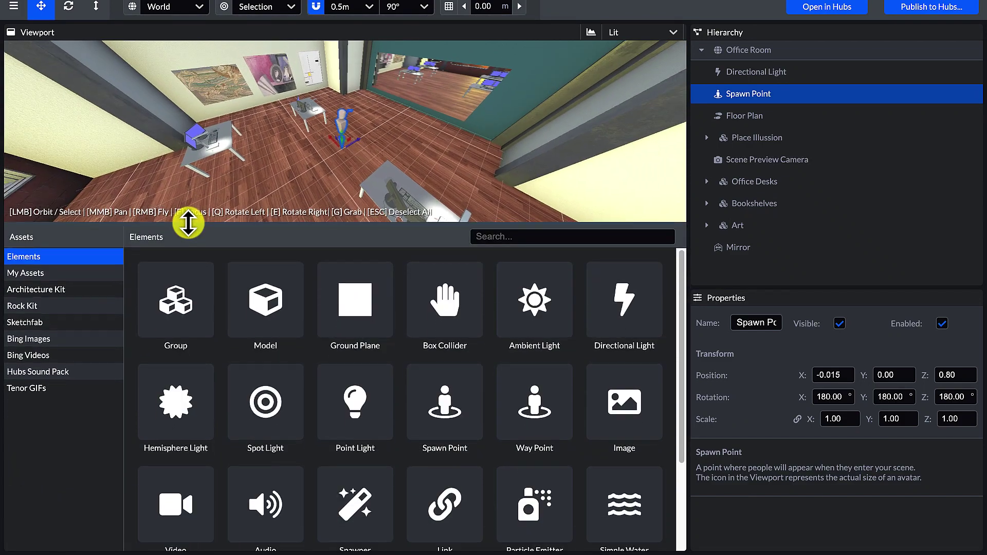
- Filter My Assets to images and place Boris - Screen.png in the office
click(26, 275)
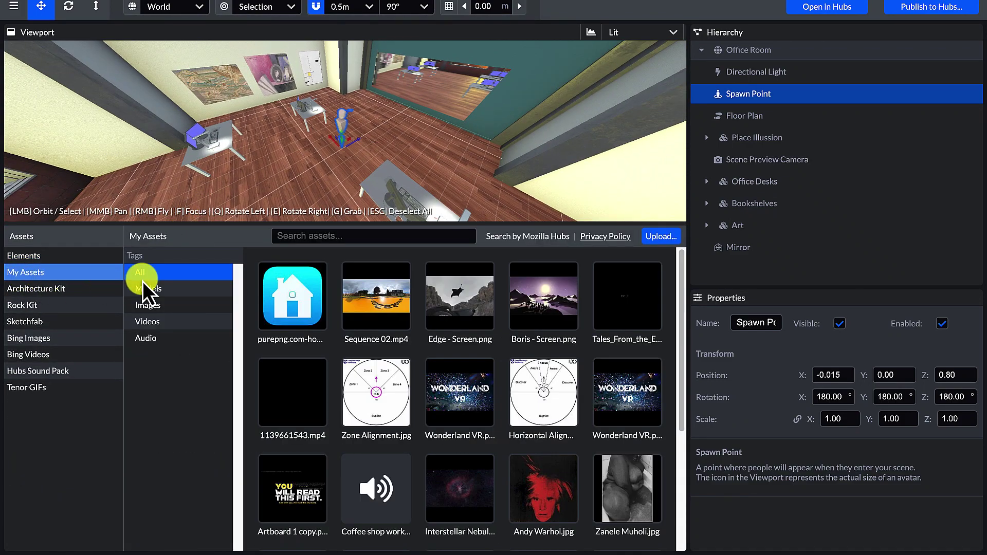
click(158, 309)
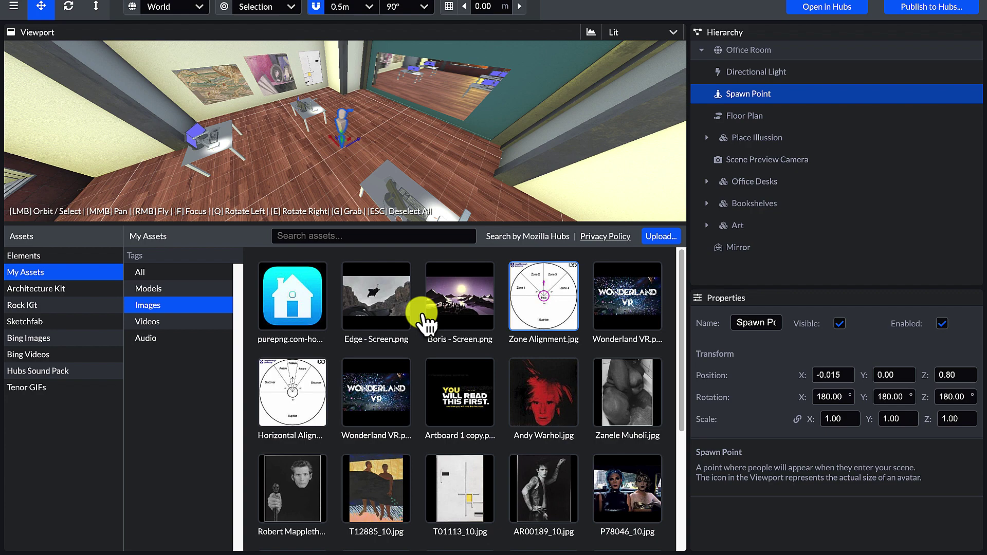
mouse_move(481, 316)
drag(480, 316, 394, 72)
click(387, 118)
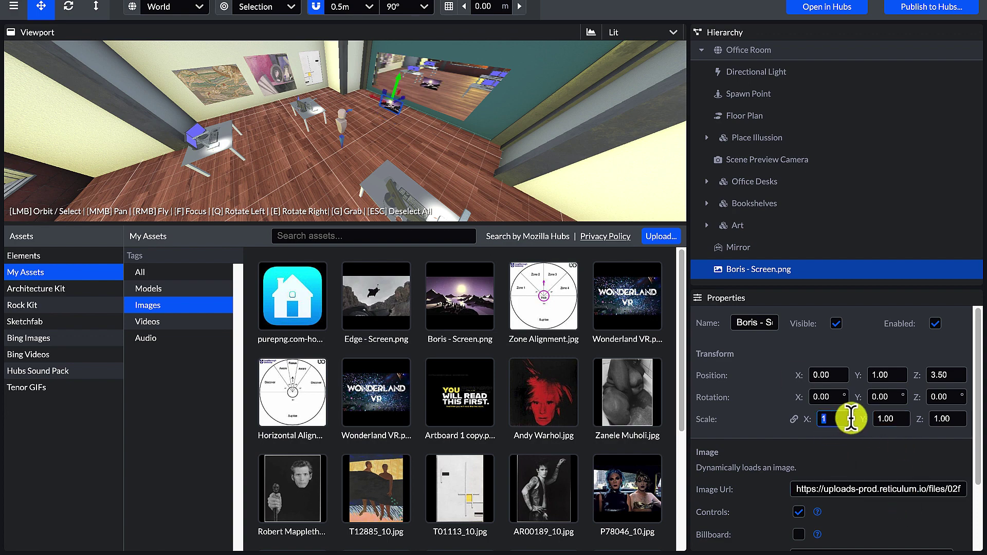
- Set the Boris image's scale to 3, positioned at height 1.50 near the back wall
text(3)
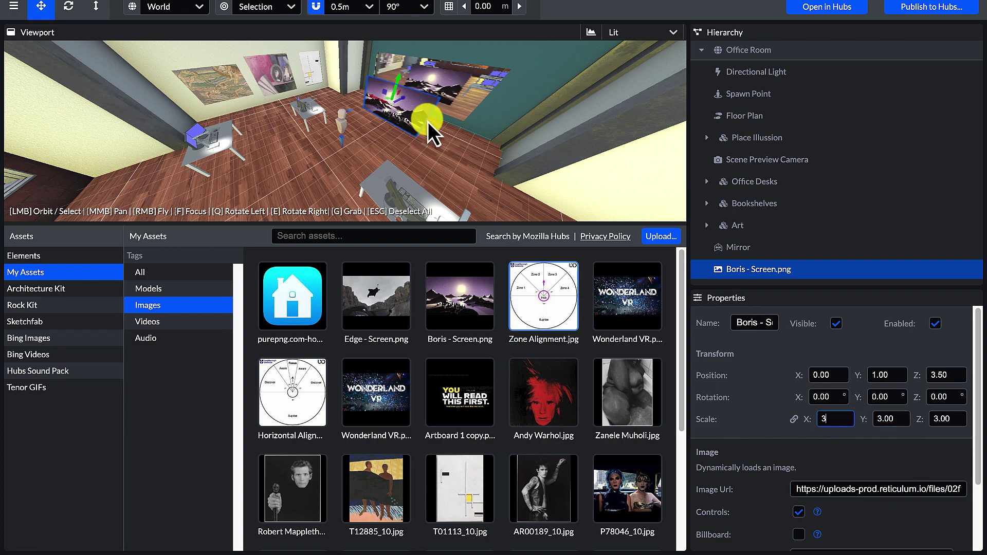
drag(397, 83, 397, 78)
drag(414, 122, 310, 113)
- Copy the Boris scene's Hubs address from the browser tab
click(254, 18)
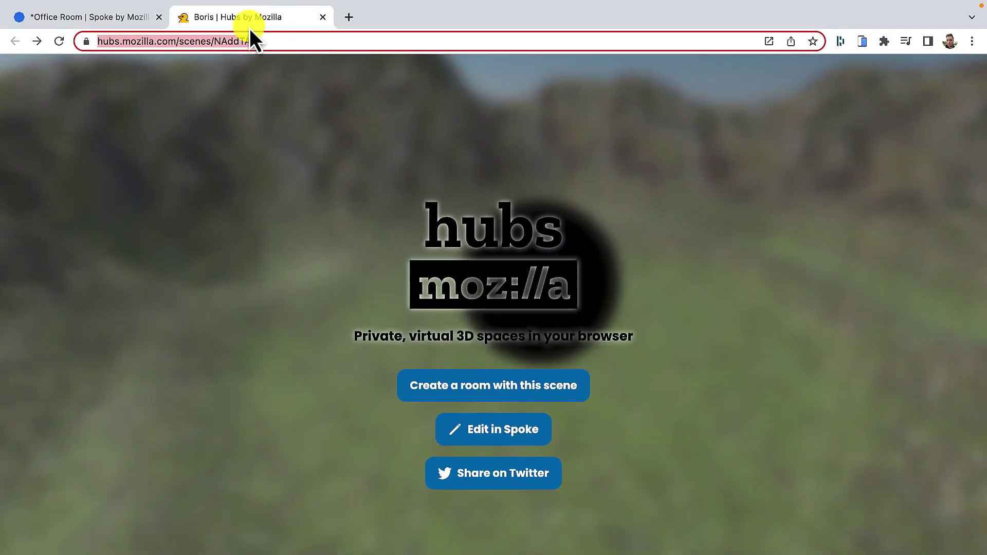
right_click(222, 39)
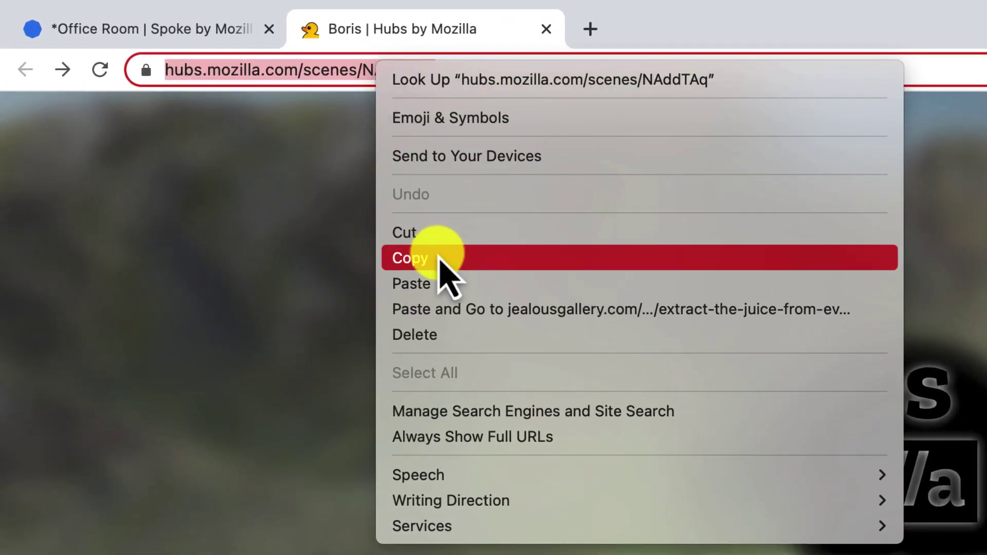
click(439, 257)
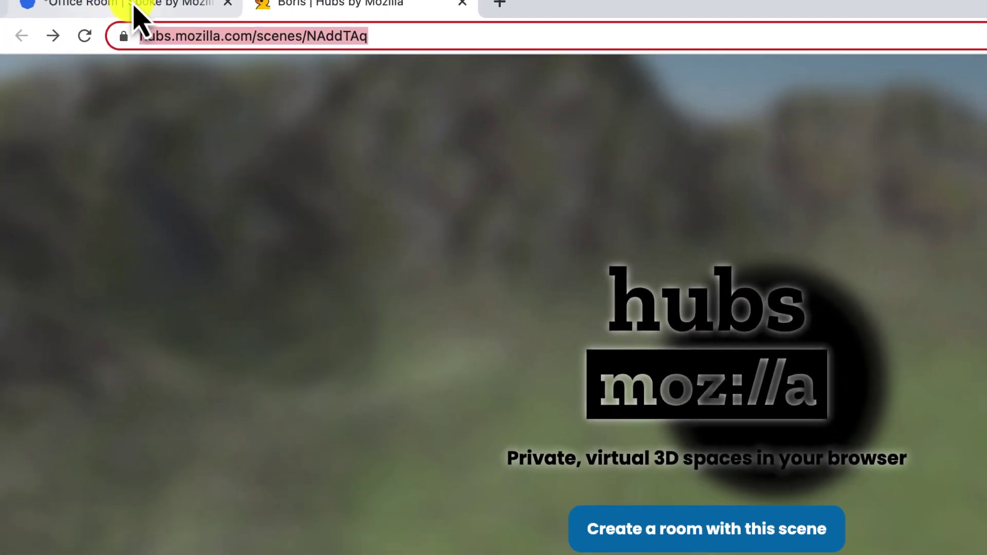
click(154, 29)
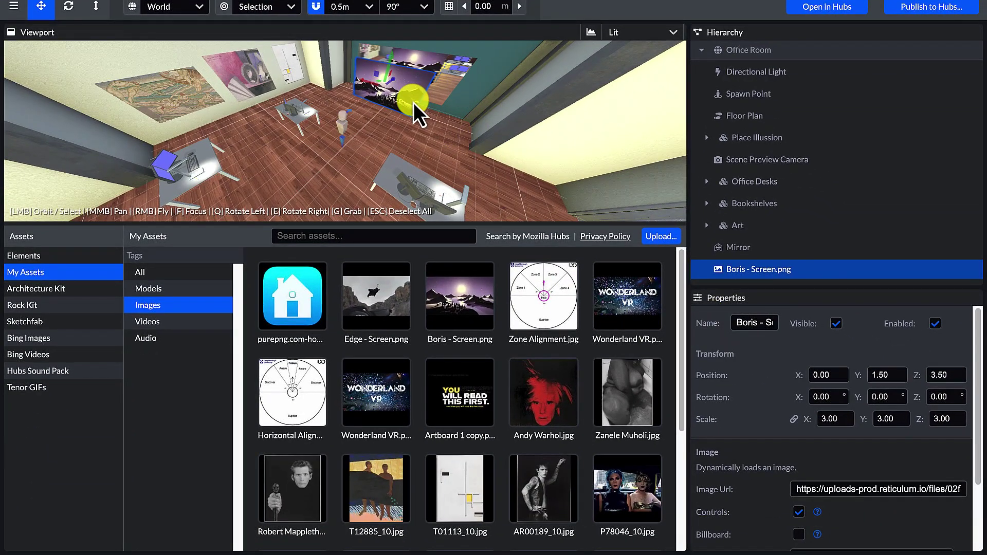
- Paste the Boris scene address into the Boris image's Link Href field and confirm
click(830, 323)
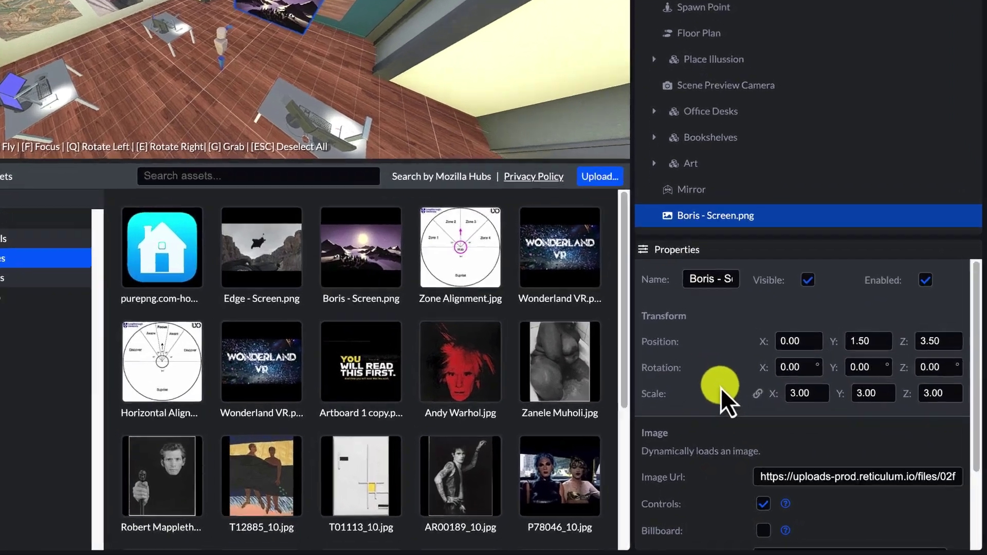
scroll(754, 412, down, 3)
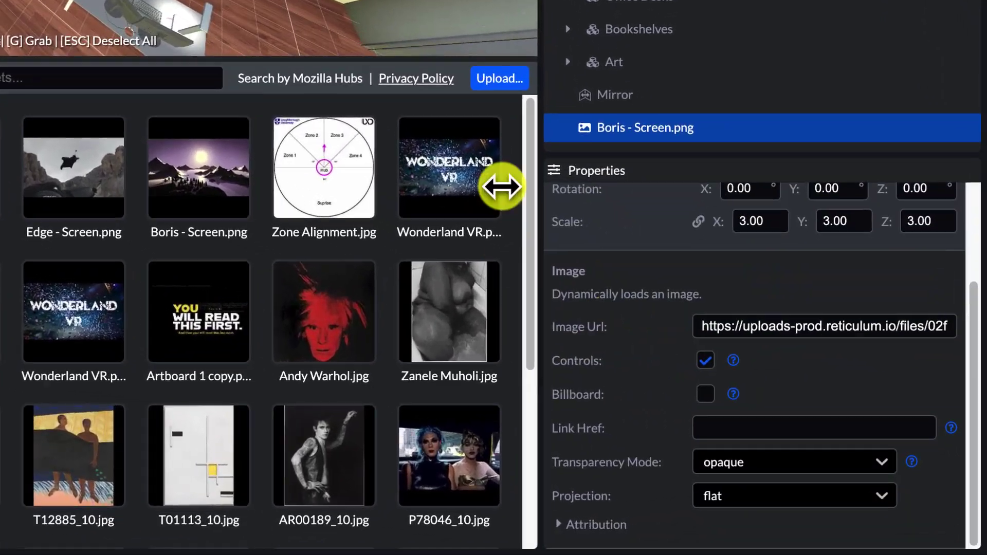
drag(491, 55, 485, 212)
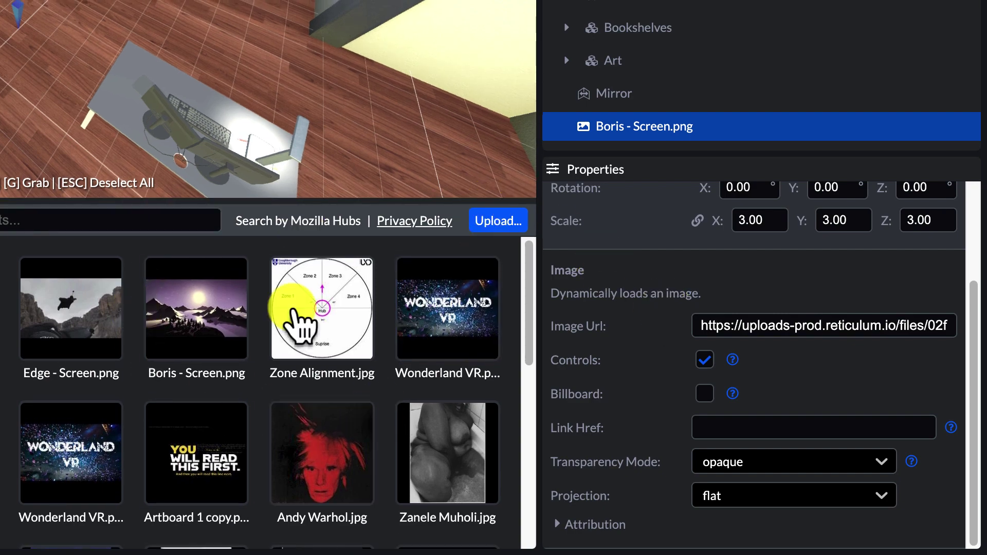
scroll(298, 324, down, 2)
click(722, 426)
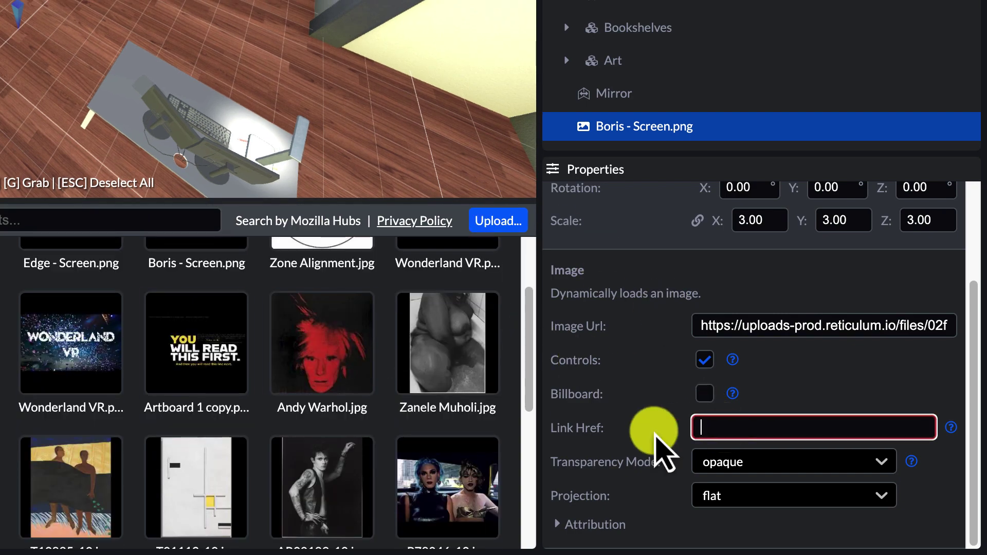
key(ctrl+v)
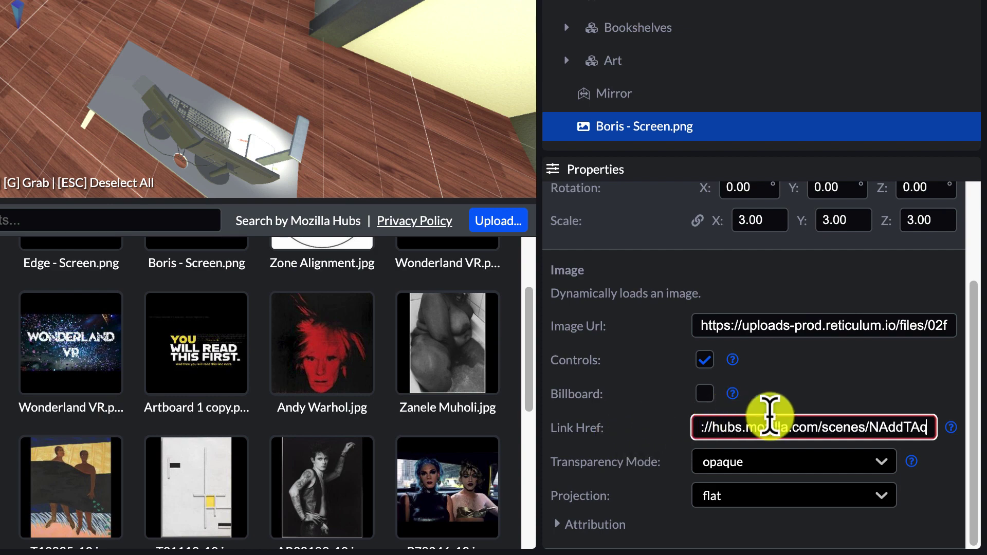
key(Return)
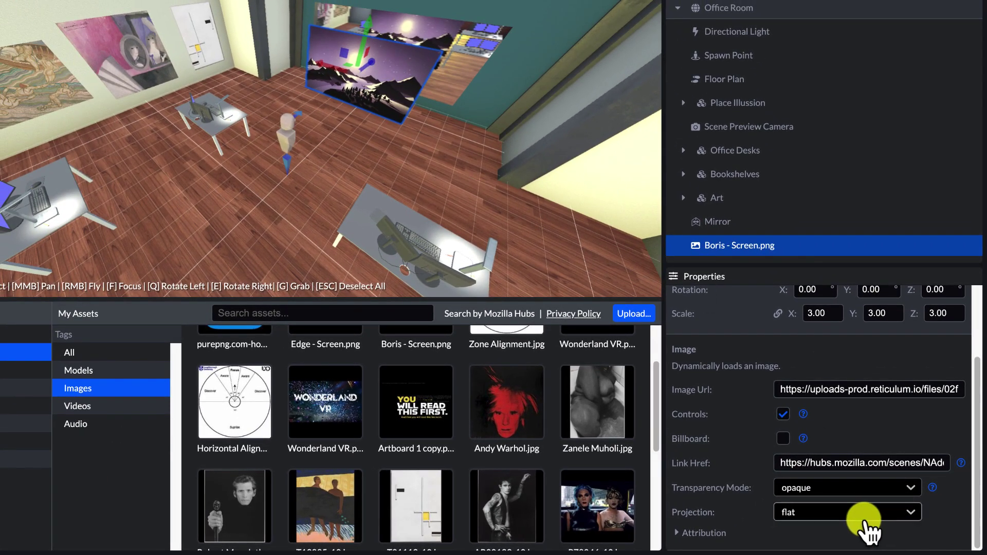
click(816, 514)
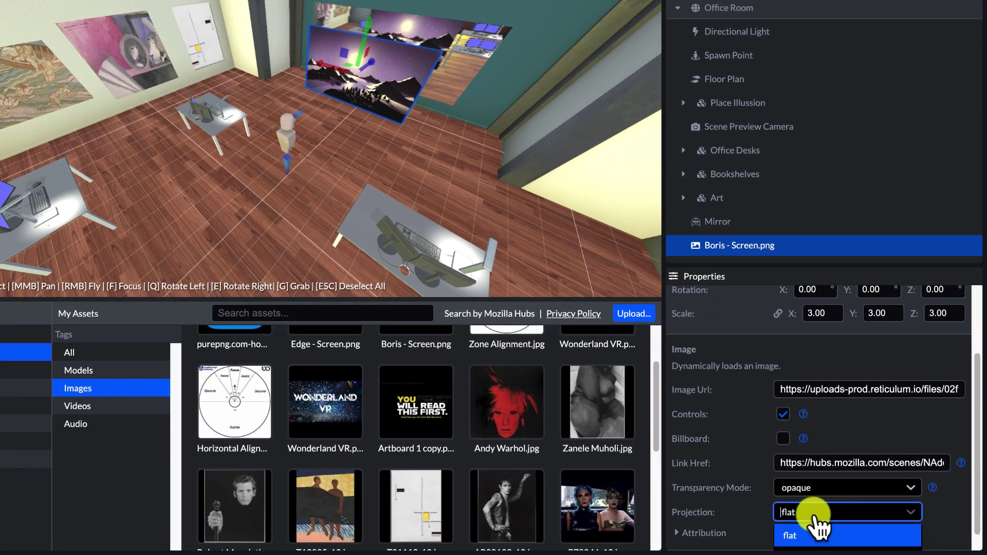
click(810, 536)
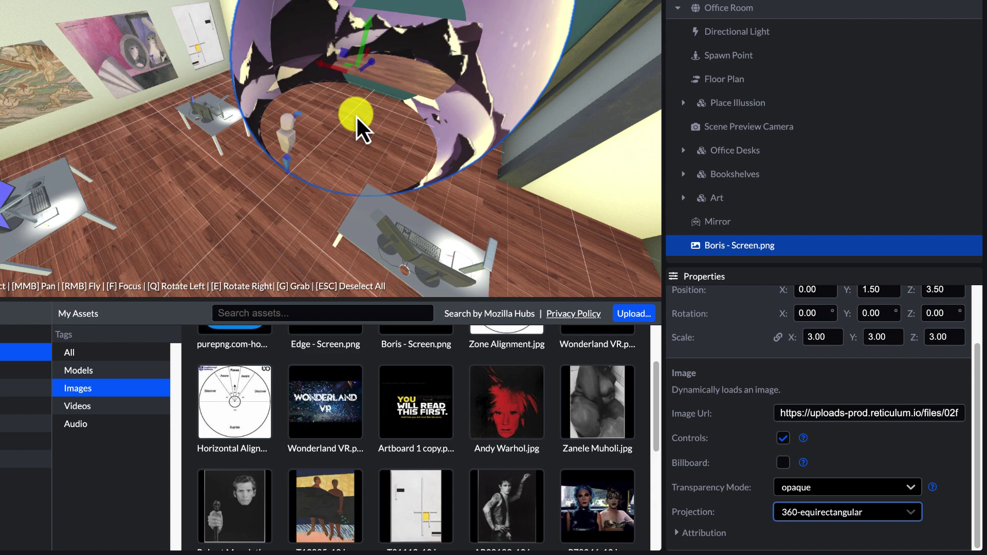
click(493, 165)
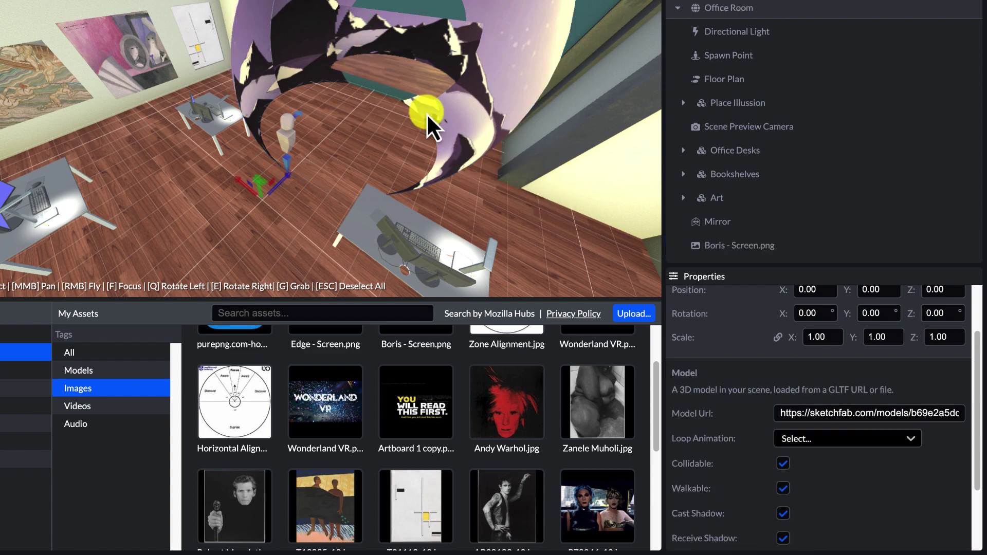
click(427, 113)
click(811, 513)
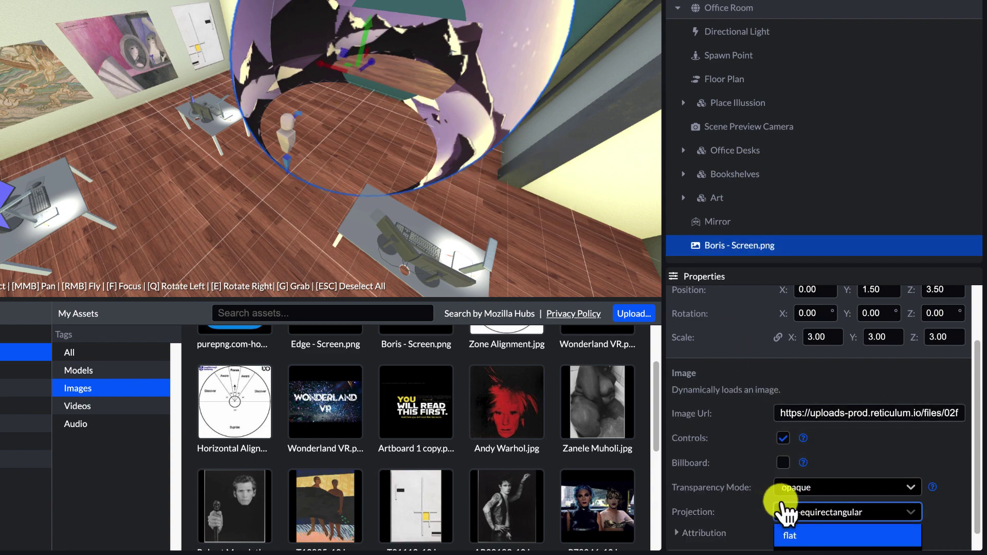
click(793, 533)
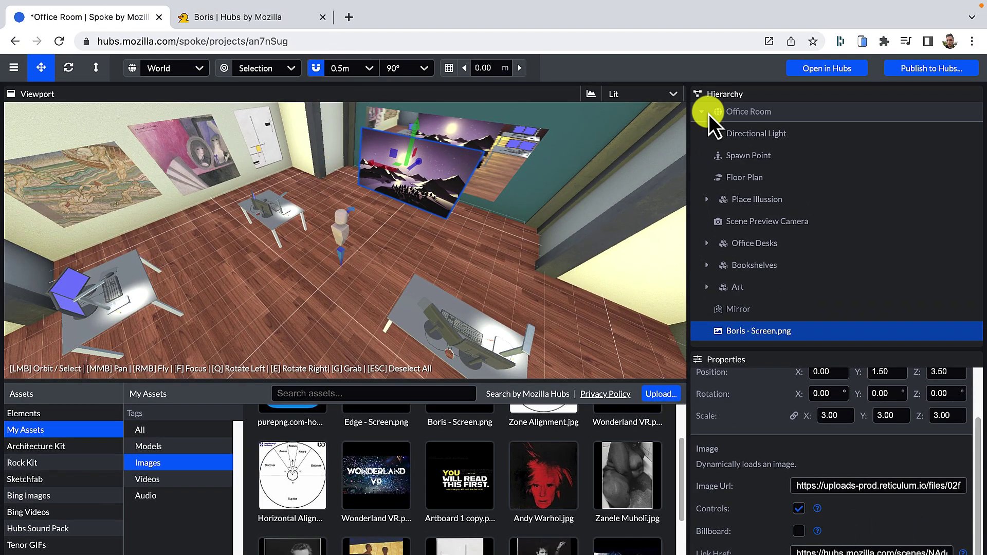
- Deselect the Boris image by selecting Office Room in the Hierarchy
click(710, 116)
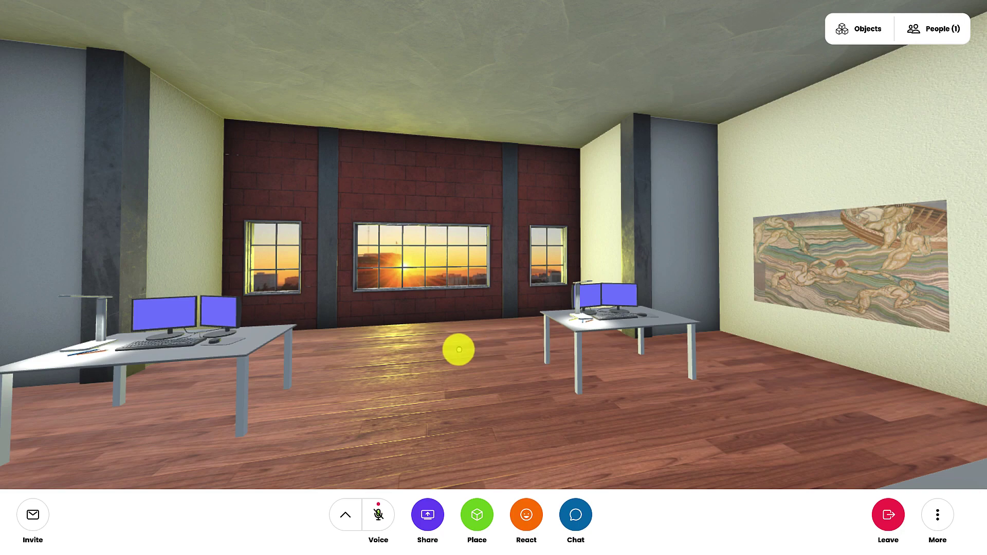
- Turn to the Boris image on the office wall and use it to switch to the Boris scene
mouse_move(459, 350)
mouse_down()
mouse_move(529, 348)
mouse_move(522, 370)
mouse_move(480, 355)
mouse_move(288, 353)
mouse_move(517, 369)
mouse_move(56, 327)
mouse_move(5, 350)
mouse_up()
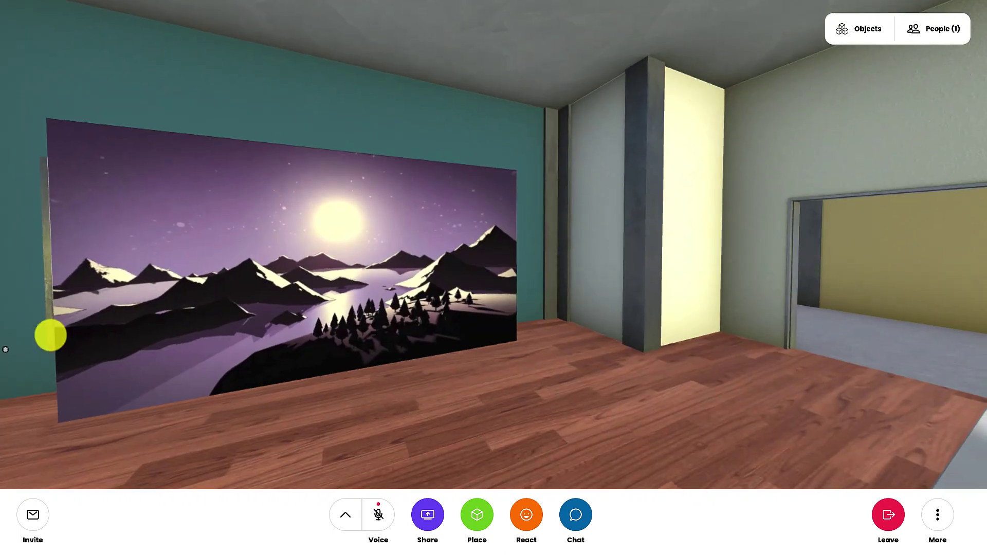
mouse_move(877, 268)
mouse_down()
mouse_move(702, 283)
mouse_move(725, 284)
mouse_up()
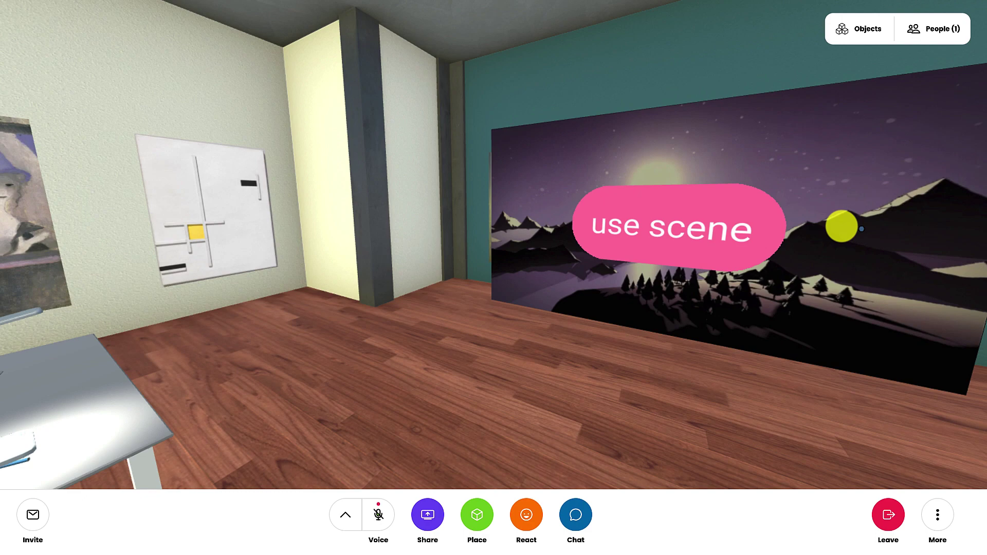
click(662, 234)
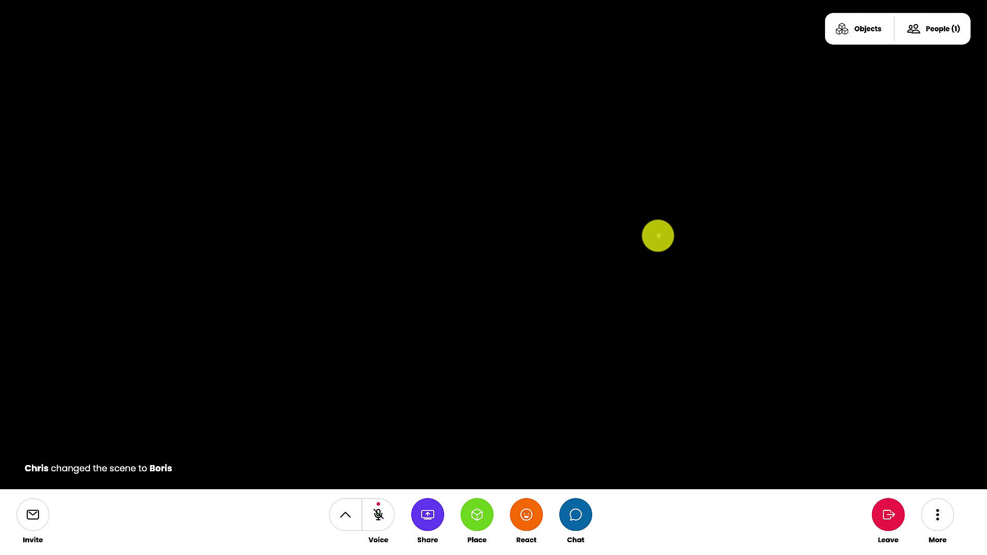
- Look around the Boris 360 panorama, toward the starry sky and another mountain ridge
drag(318, 40, 980, 214)
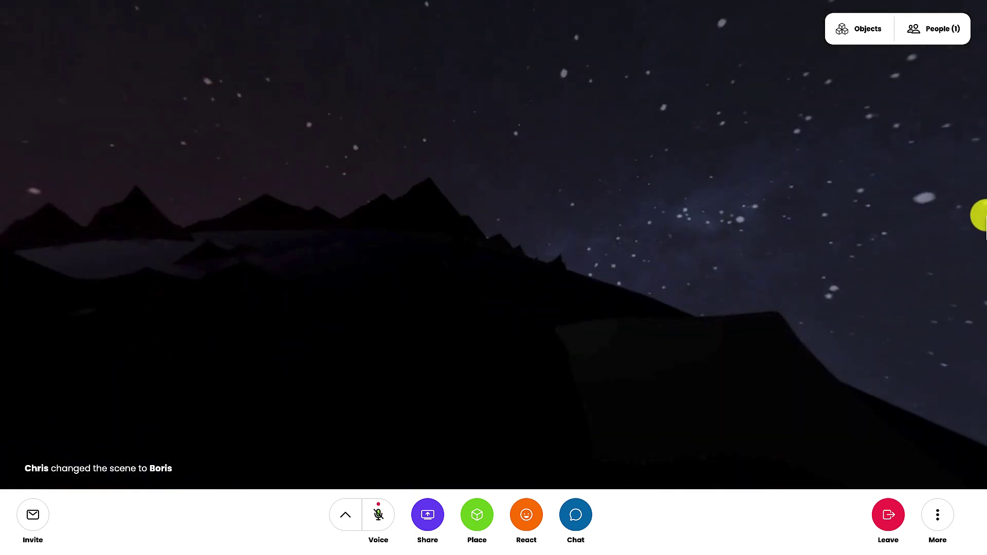
drag(614, 208, 220, 361)
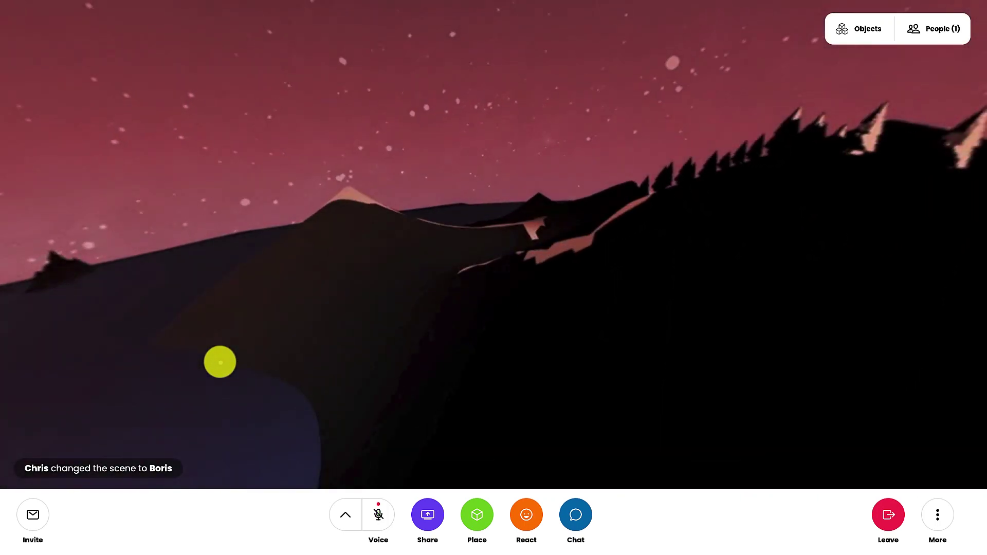
drag(218, 359, 374, 285)
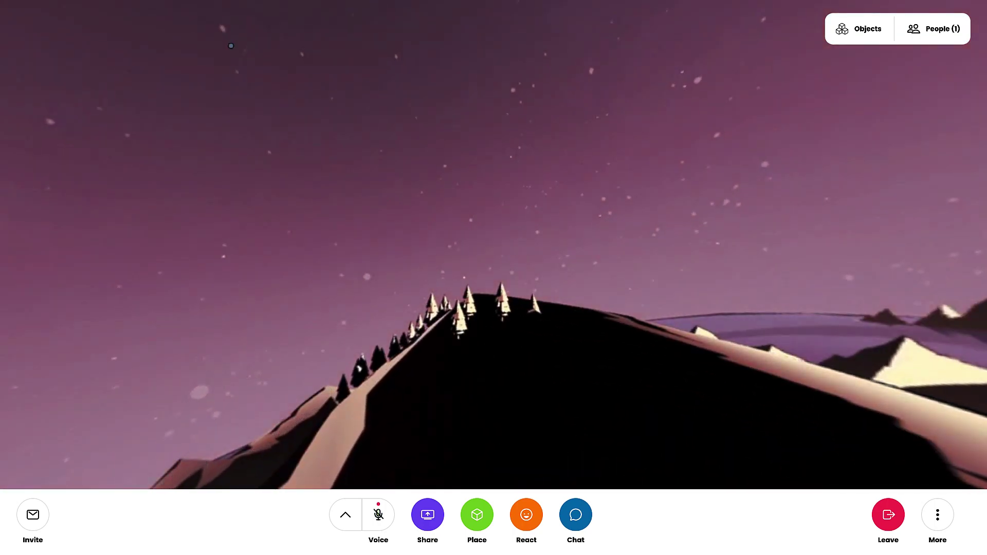